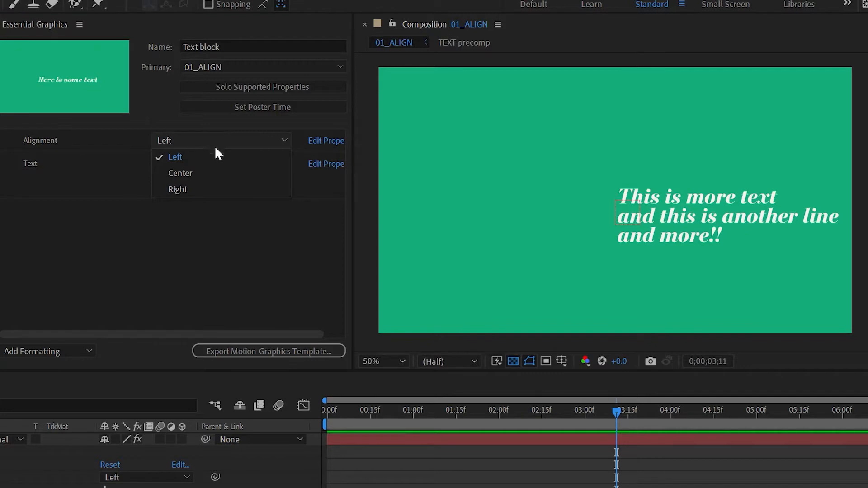
# - Choose Center for the template's Alignment property and cycle "Here is some text" through right, center and left paragraph alignment
pyautogui.click(214, 174)
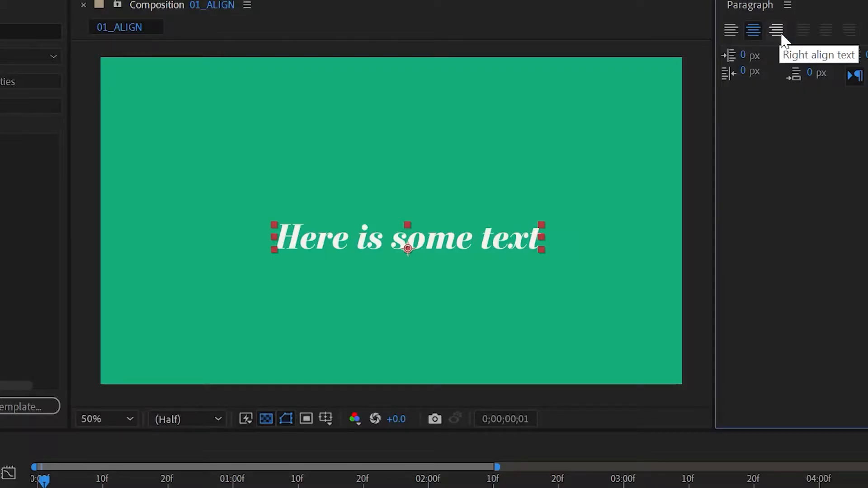
pyautogui.click(777, 30)
pyautogui.click(751, 30)
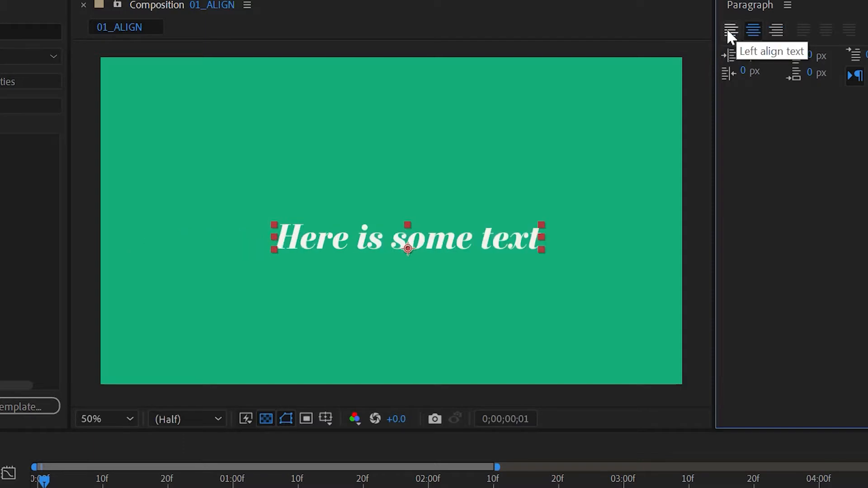
pyautogui.click(725, 28)
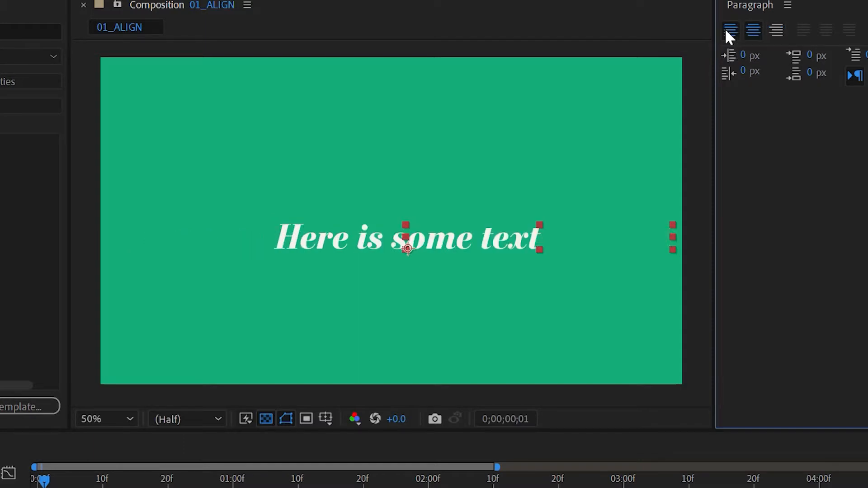
pyautogui.click(758, 29)
pyautogui.click(775, 31)
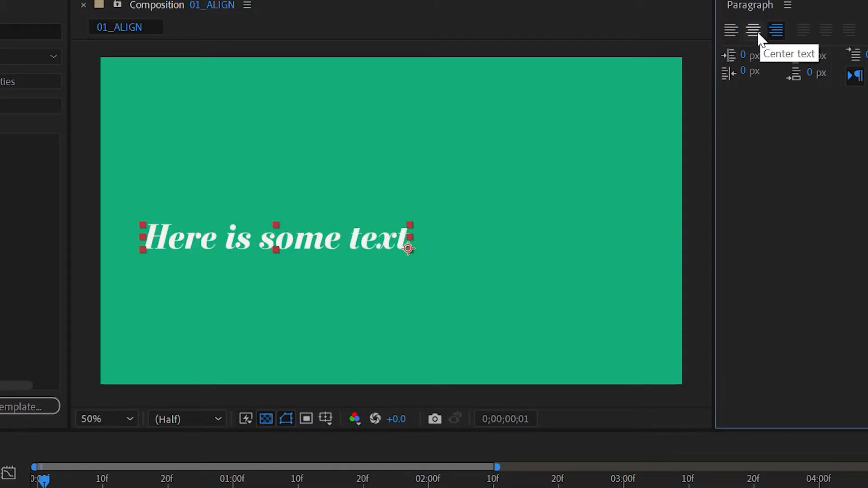
pyautogui.click(759, 32)
pyautogui.click(734, 31)
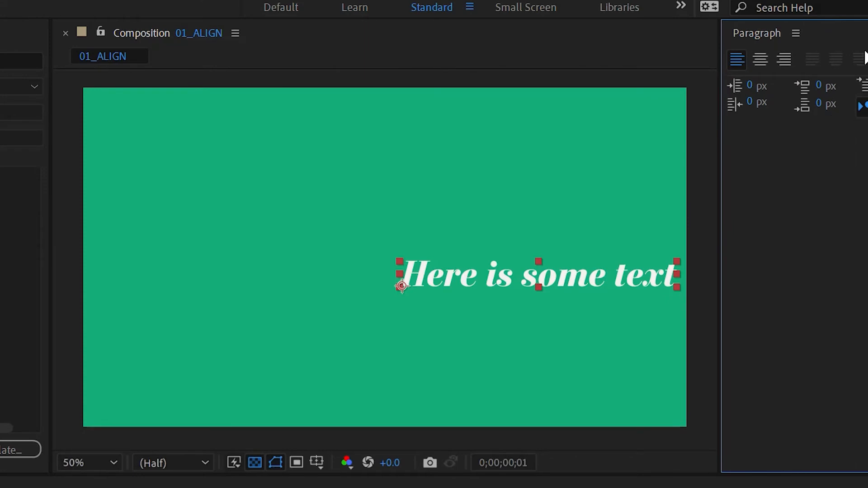
# - Switch the "Here is some text" layer between center and right paragraph alignment, ending on right
pyautogui.click(756, 56)
pyautogui.click(780, 57)
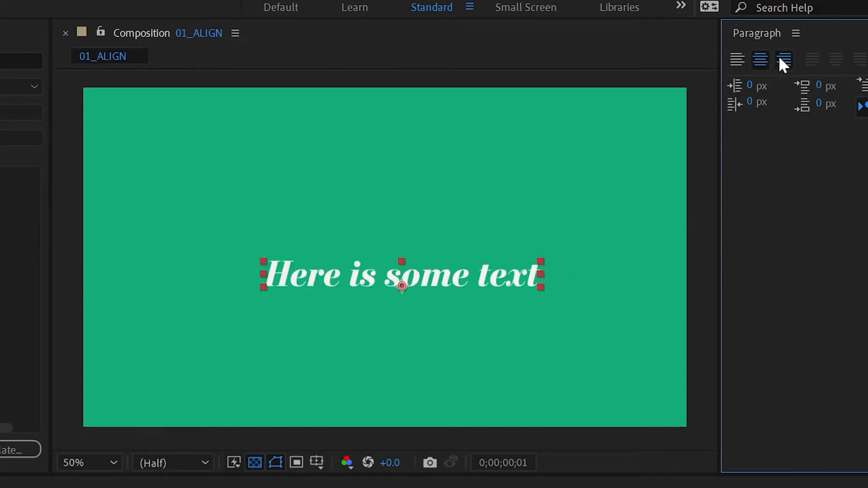
pyautogui.click(762, 60)
pyautogui.click(784, 59)
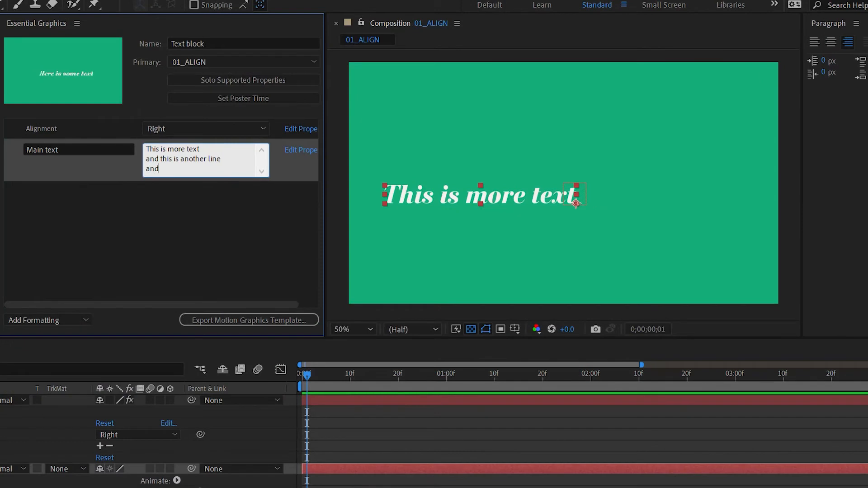
# - Complete the third line of the Main text property as "and more!" and set the Alignment property to Center
pyautogui.write('more!')
pyautogui.click(197, 238)
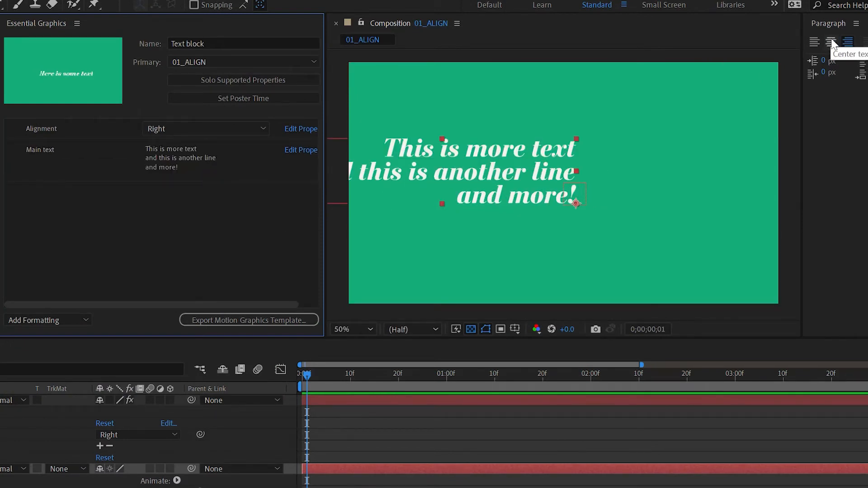
pyautogui.click(243, 129)
pyautogui.click(237, 152)
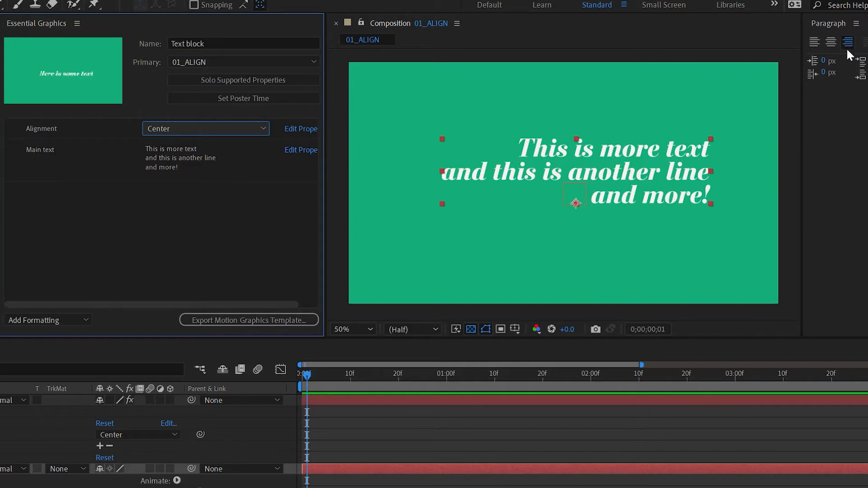
# - Test the other Alignment options on the multi-line text by choosing Left, Center and Right
pyautogui.click(204, 129)
pyautogui.click(204, 144)
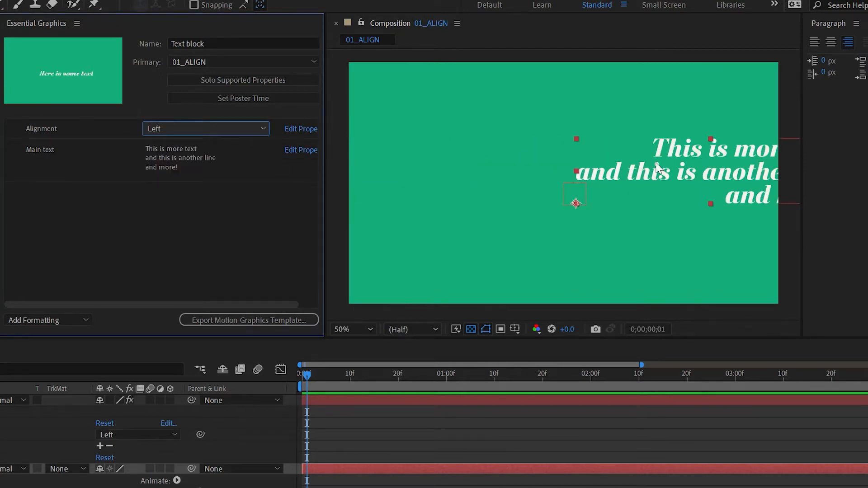
pyautogui.click(170, 129)
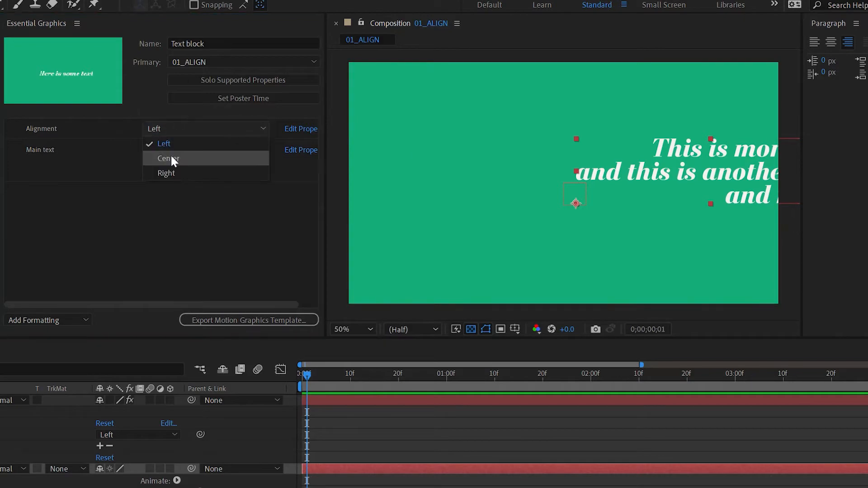
pyautogui.click(170, 154)
pyautogui.click(184, 128)
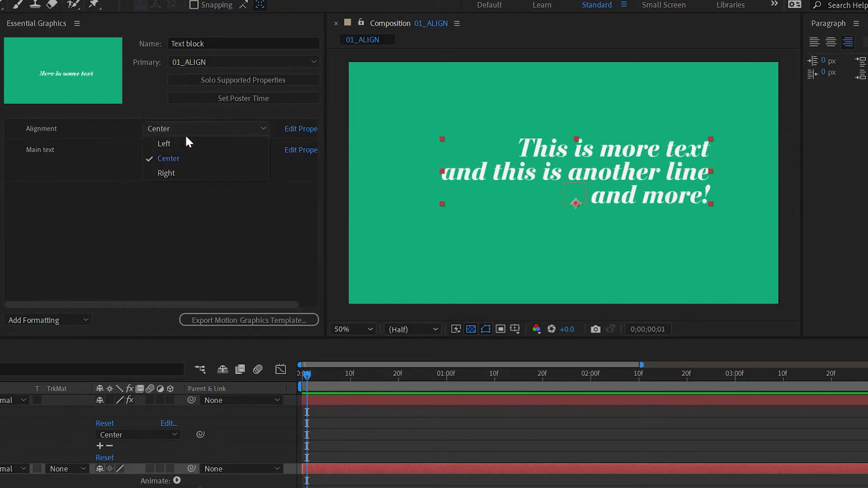
pyautogui.click(184, 166)
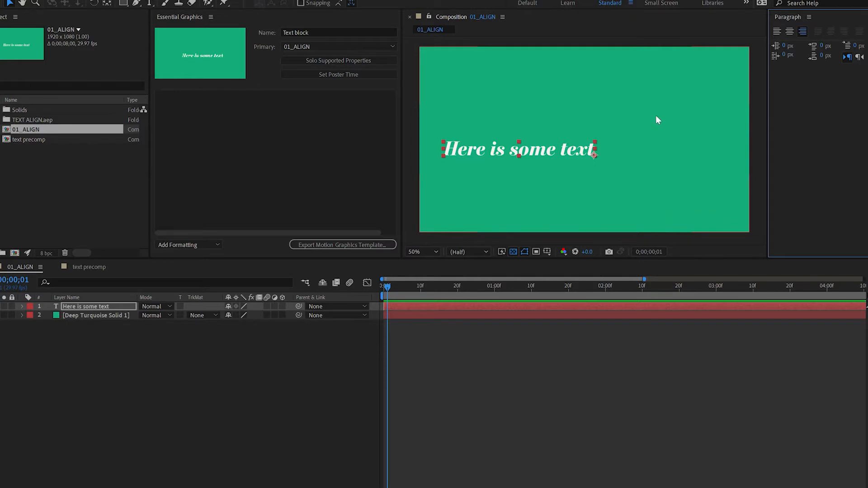
# - Try left and center paragraph alignment on the "Here is some text" layer and return it to right alignment
pyautogui.click(778, 30)
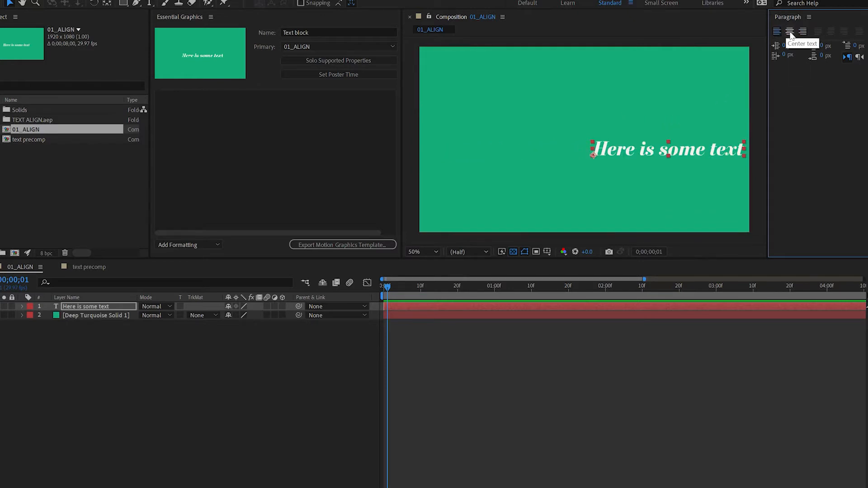
pyautogui.click(790, 30)
pyautogui.click(802, 31)
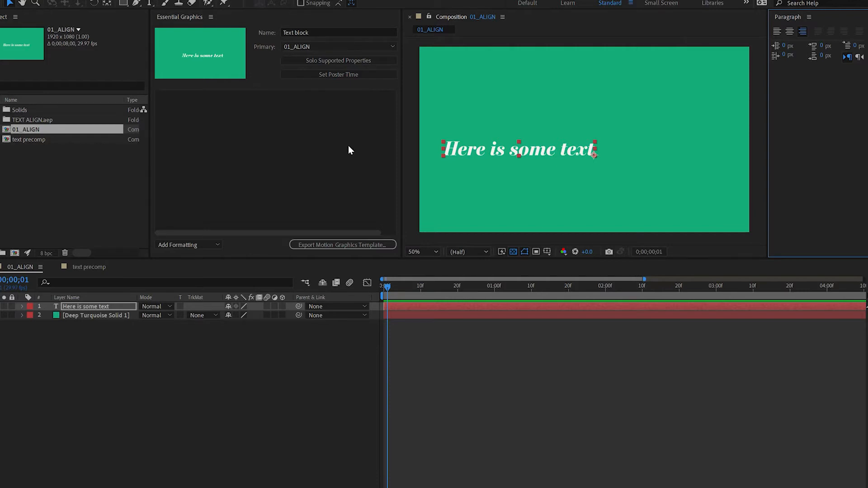
# - Add a null object named CTRL to the 01_ALIGN composition and make it a guide layer
pyautogui.click(212, 371)
pyautogui.rightClick(212, 371)
pyautogui.moveTo(295, 374)
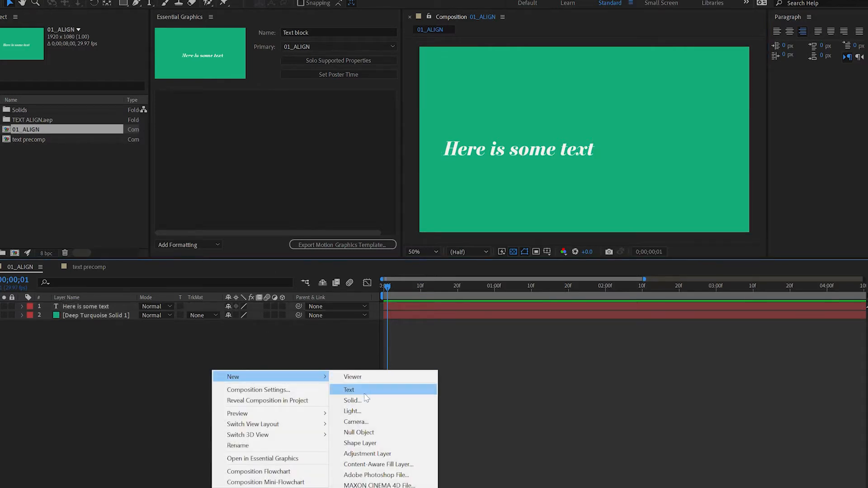
pyautogui.click(370, 432)
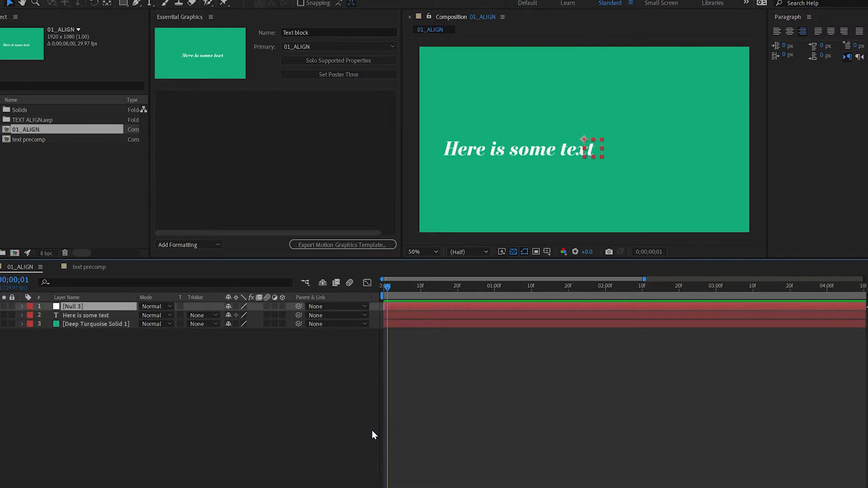
pyautogui.press('Return')
pyautogui.write('CTRL')
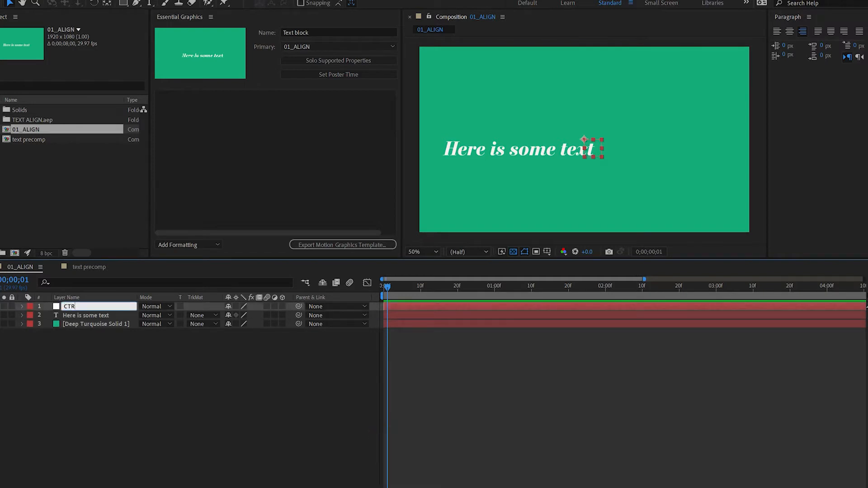
pyautogui.click(371, 430)
pyautogui.rightClick(127, 306)
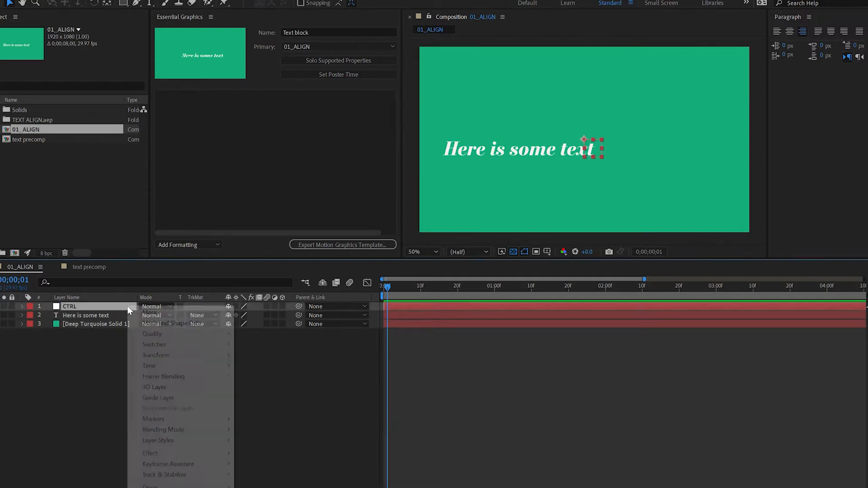
pyautogui.click(173, 397)
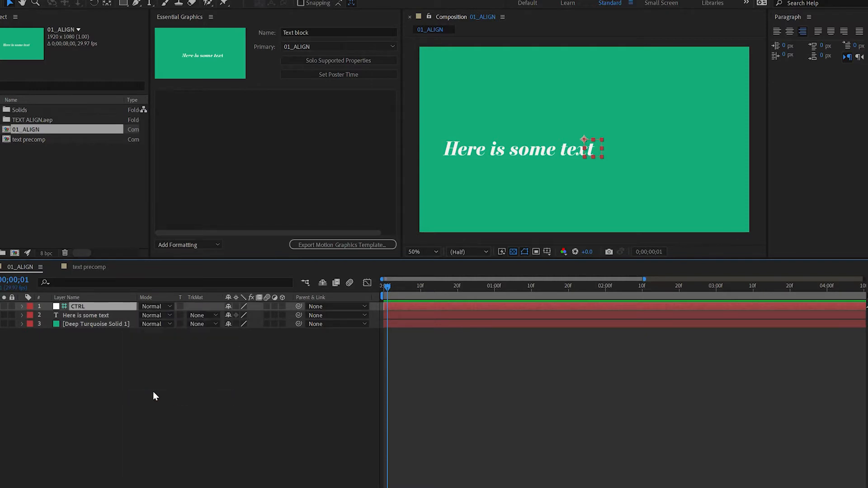
# - Apply a Dropdown Menu Control effect to the CTRL layer and rename the effect ALIGN
pyautogui.rightClick(89, 308)
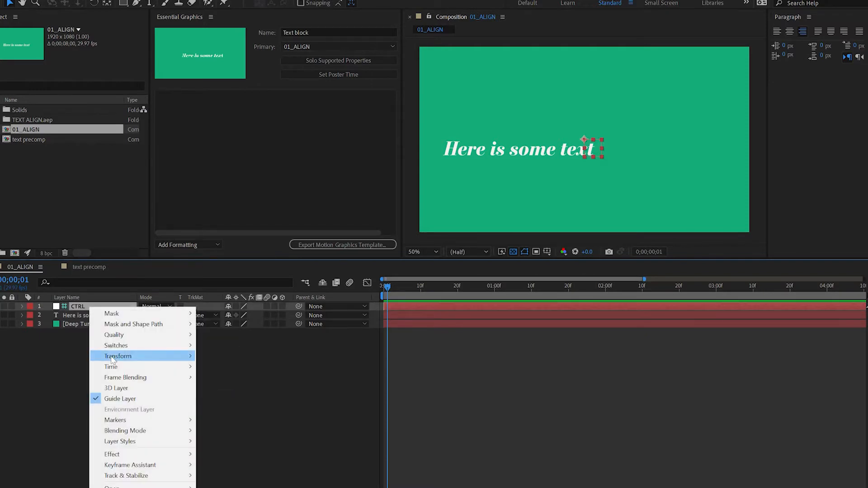
pyautogui.moveTo(185, 454)
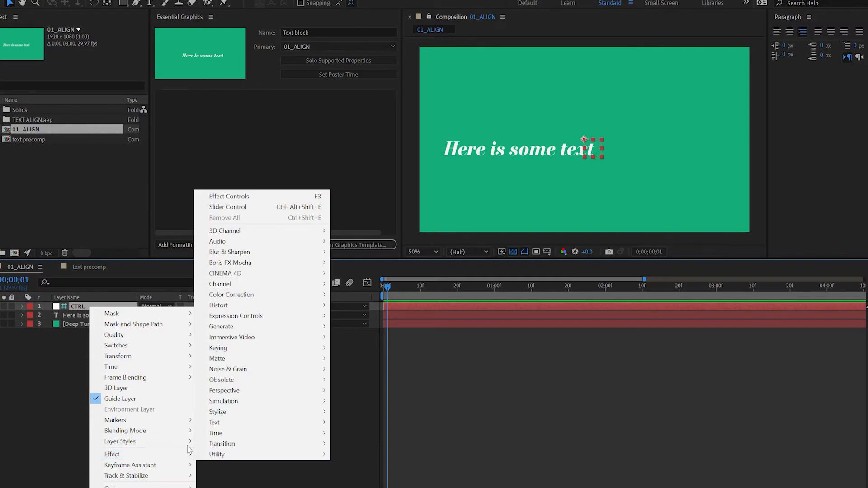
pyautogui.moveTo(284, 316)
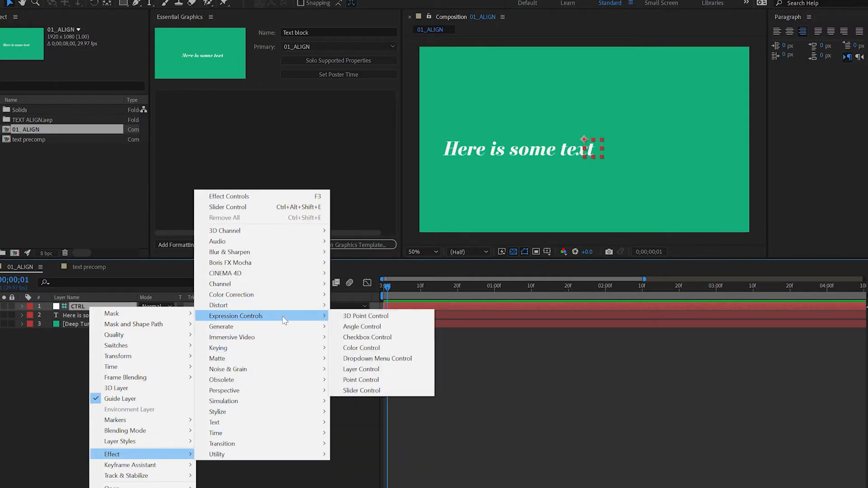
pyautogui.click(359, 360)
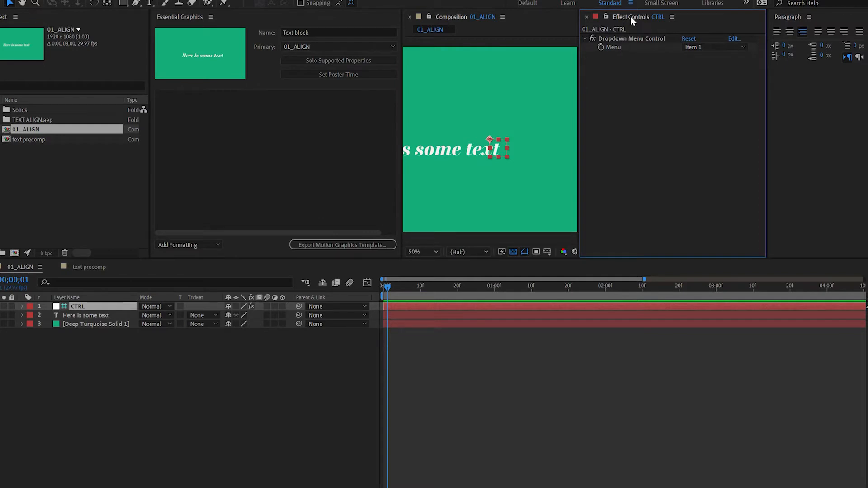
pyautogui.click(625, 40)
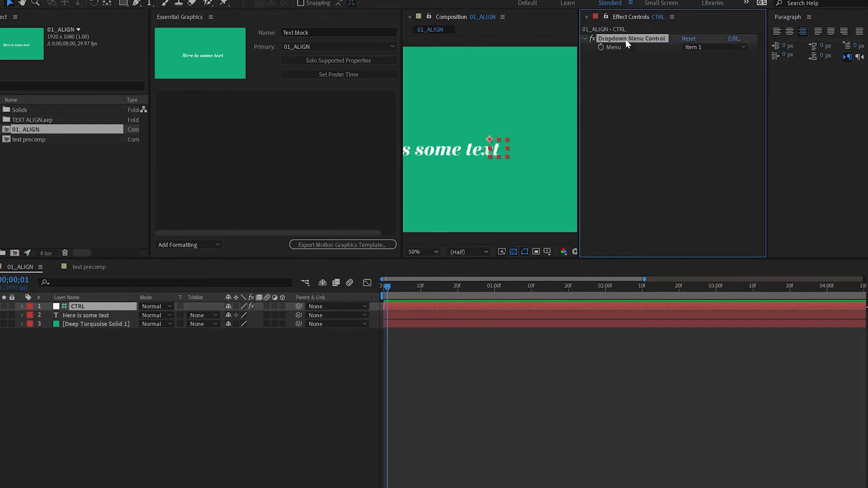
pyautogui.press('Return')
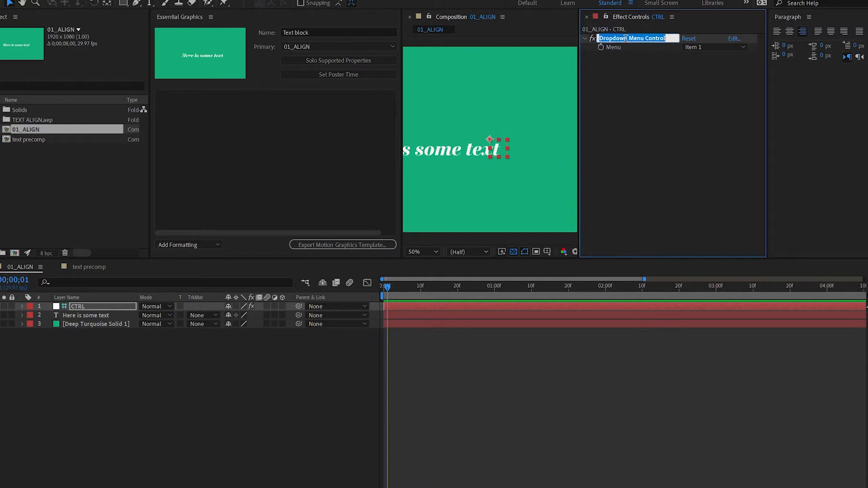
pyautogui.write('ALIGN')
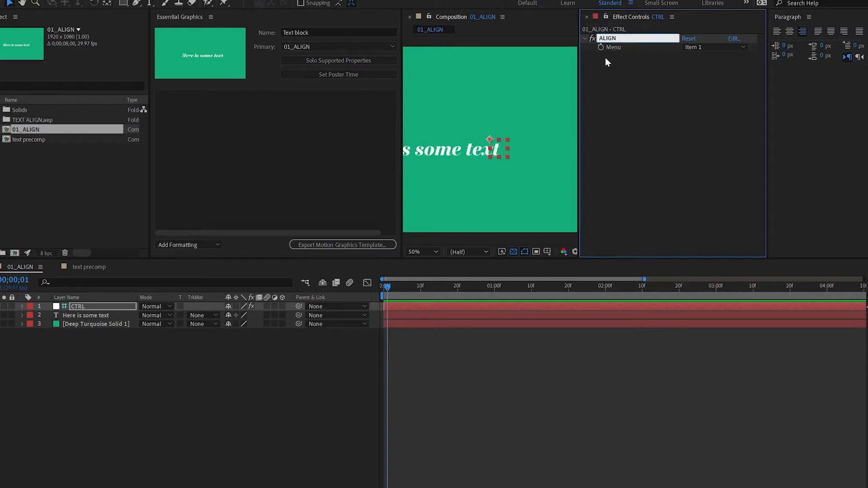
pyautogui.click(297, 378)
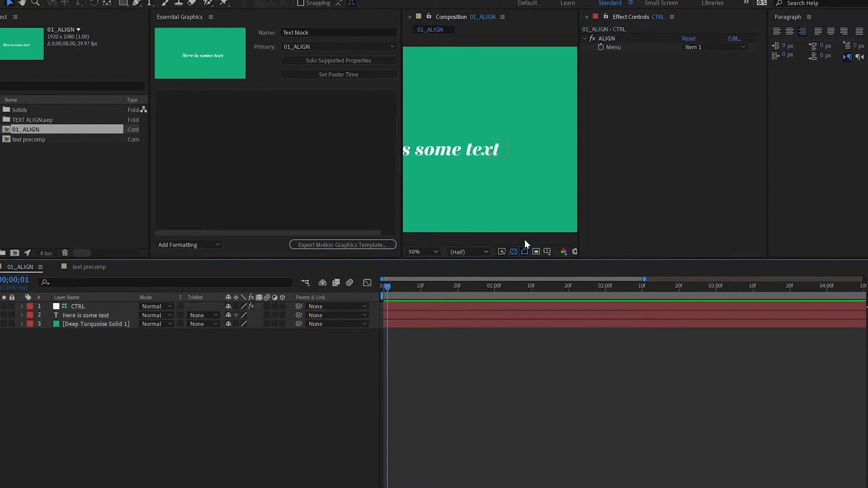
# - Edit the ALIGN dropdown's three menu items to read Left, Center and Right
pyautogui.click(734, 39)
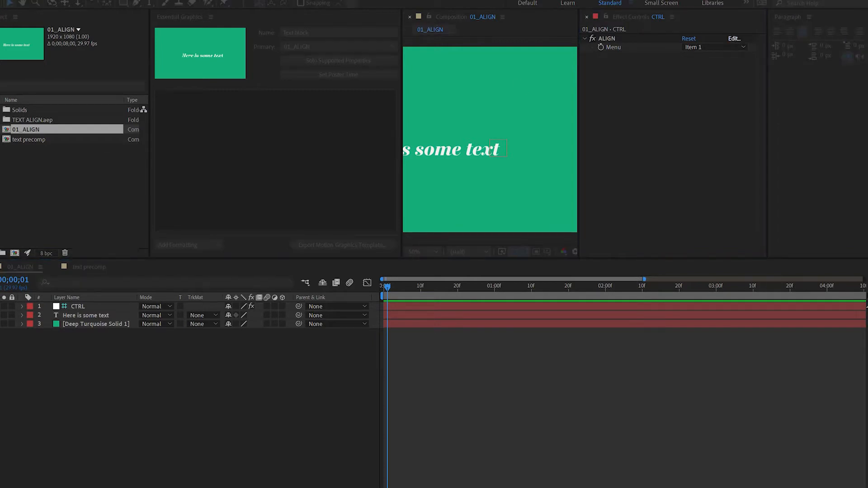
pyautogui.moveTo(124, 177); pyautogui.dragTo(673, 122)
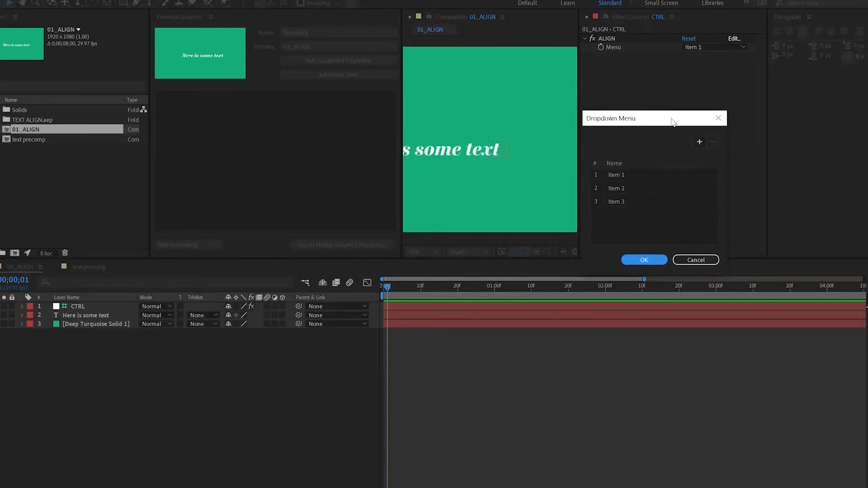
pyautogui.doubleClick(626, 176)
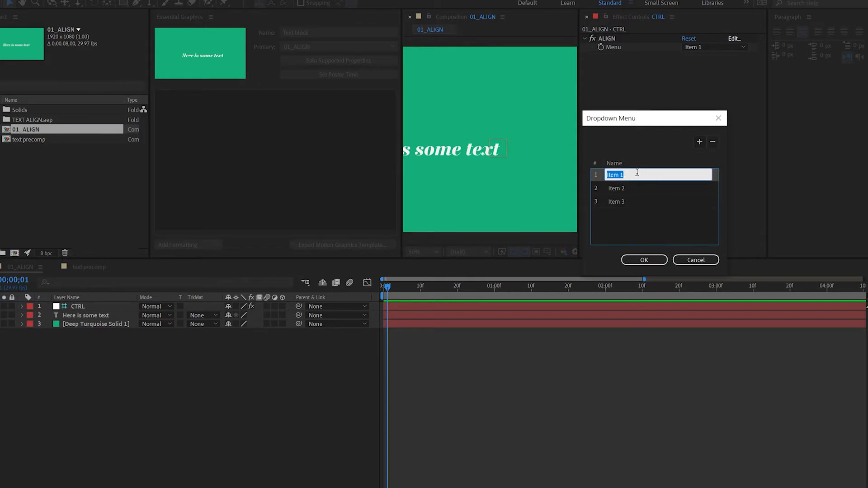
pyautogui.write('Left')
pyautogui.doubleClick(631, 189)
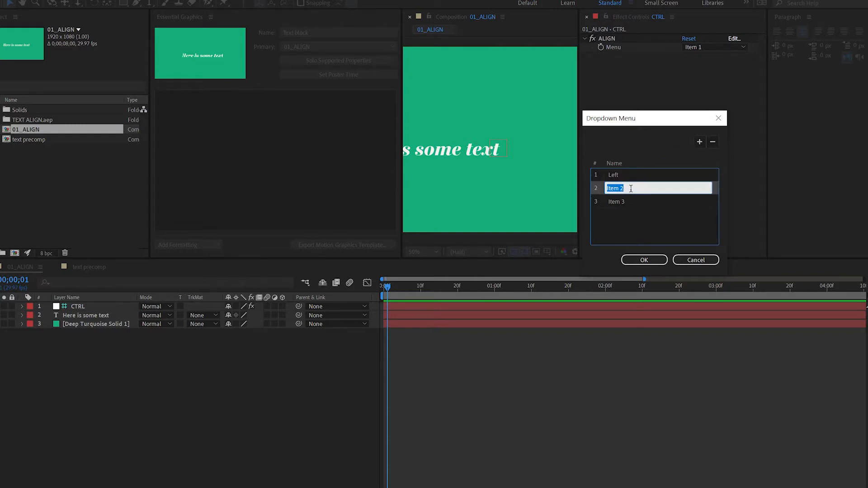
pyautogui.write('Center')
pyautogui.doubleClick(616, 200)
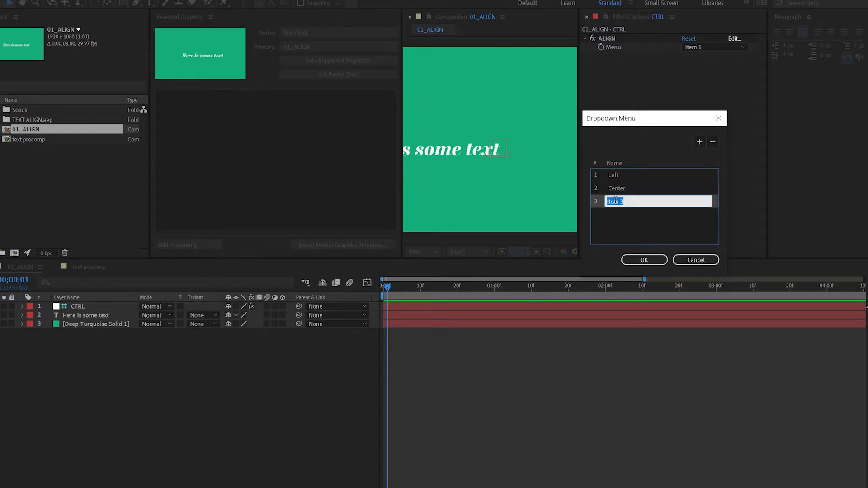
pyautogui.write('Right')
pyautogui.press('Return')
# - Expand the CTRL layer's ALIGN effect in the timeline down to its Menu property
pyautogui.click(21, 306)
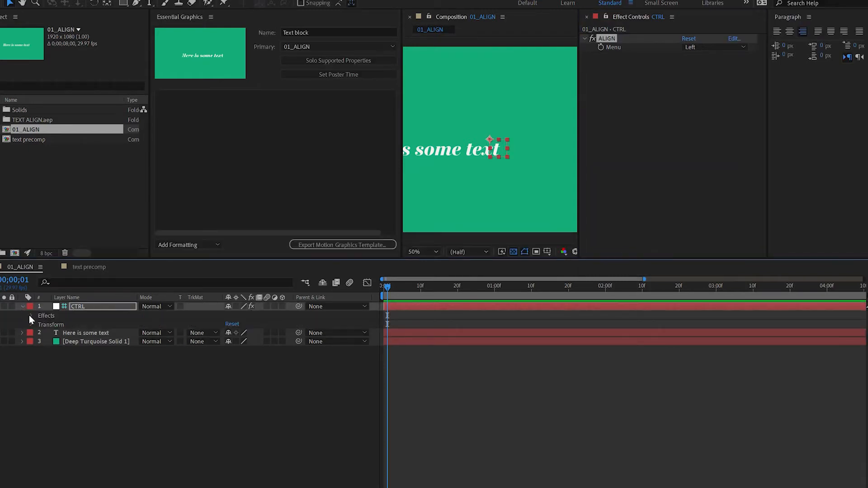
pyautogui.click(30, 316)
pyautogui.click(39, 325)
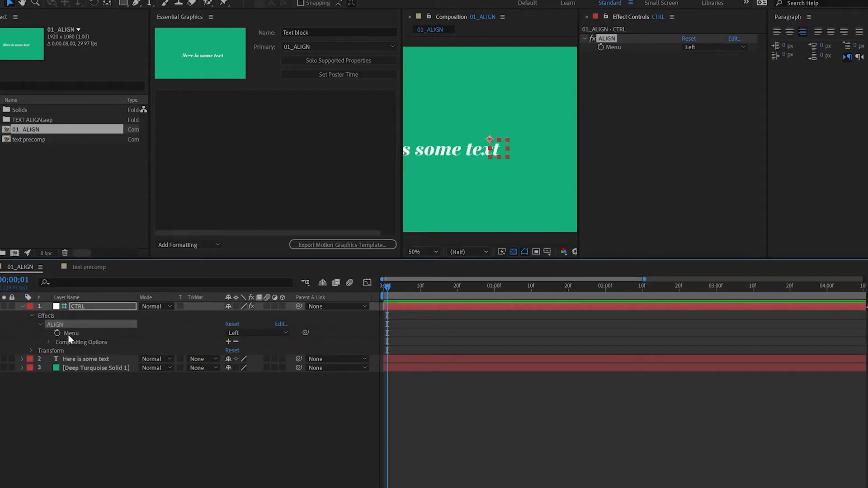
# - Add the CTRL layer's ALIGN Menu property to the Essential Graphics template and rename it Alignment
pyautogui.moveTo(69, 335); pyautogui.dragTo(235, 181)
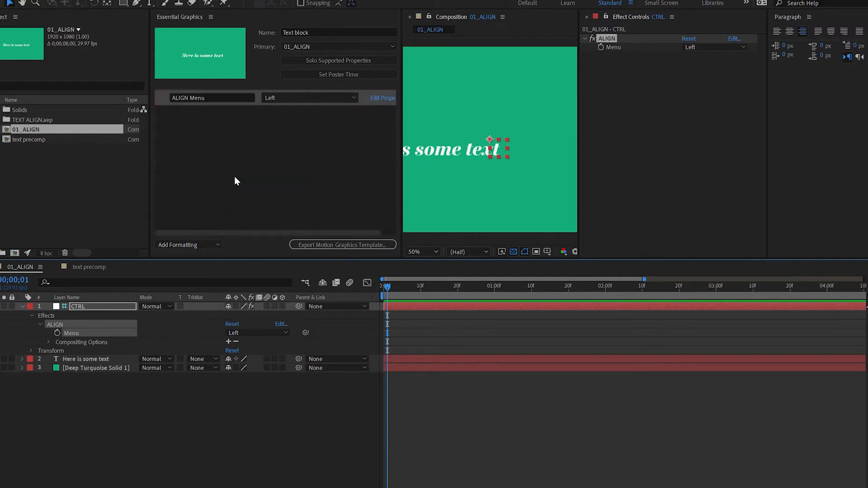
pyautogui.click(211, 100)
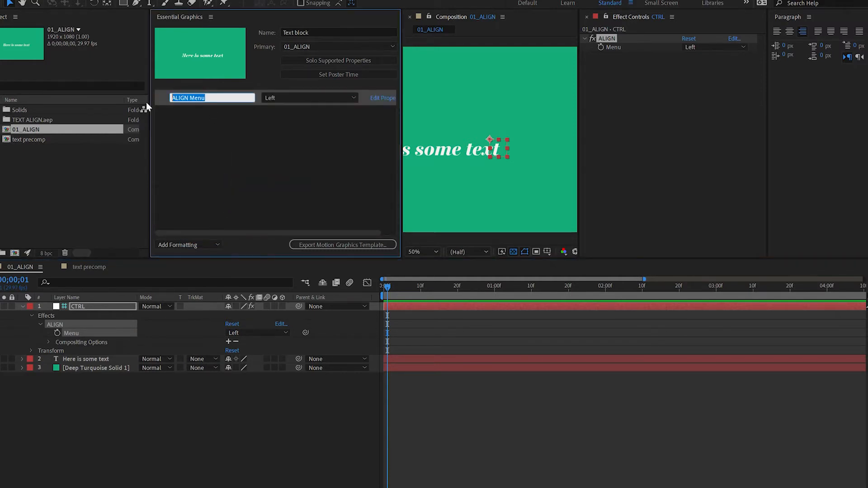
pyautogui.write('Alignment')
pyautogui.press('Return')
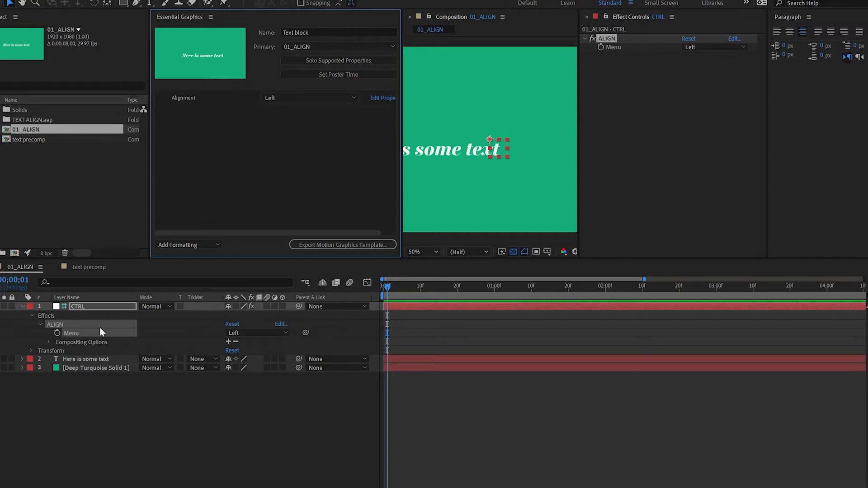
pyautogui.click(112, 306)
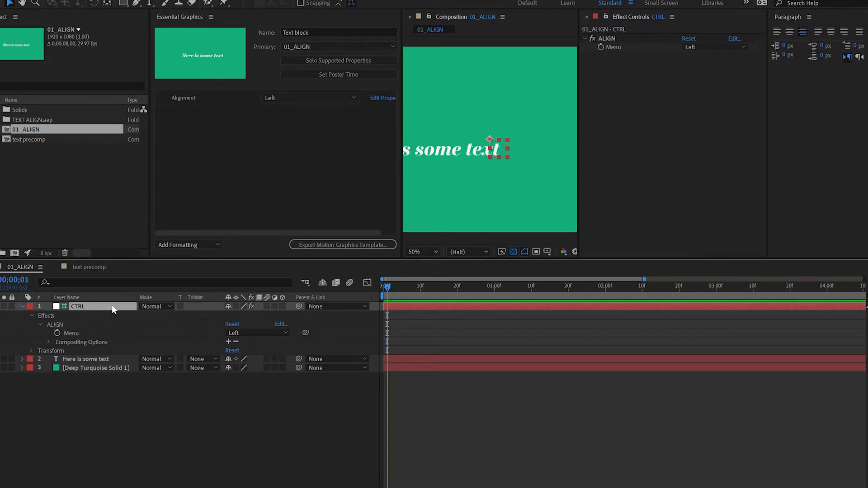
pyautogui.click(672, 17)
pyautogui.click(697, 21)
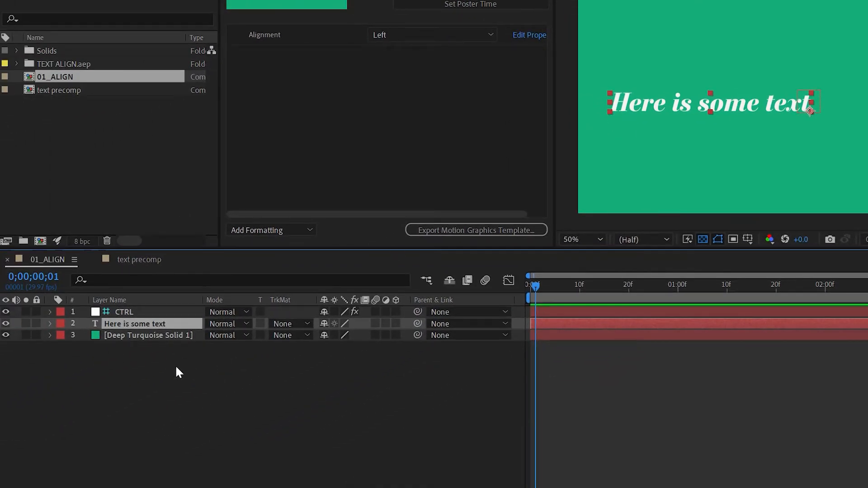
pyautogui.click(174, 386)
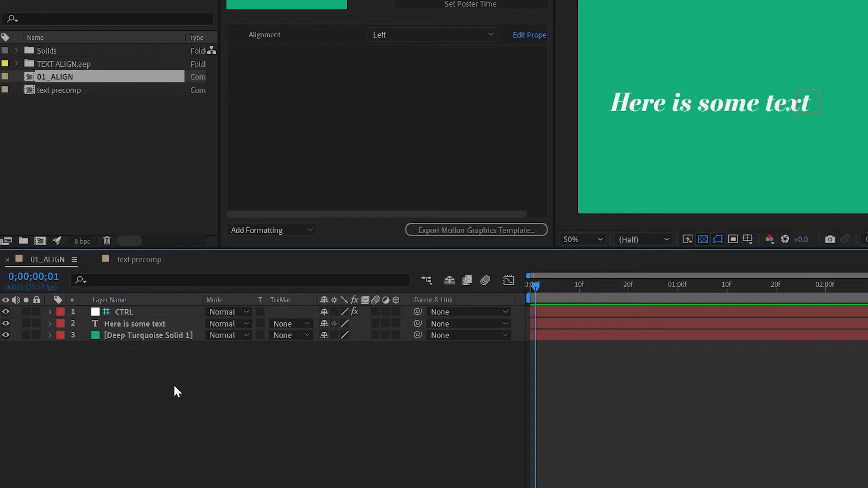
# - Rename the "Here is some text" layer to TEXT
pyautogui.click(137, 324)
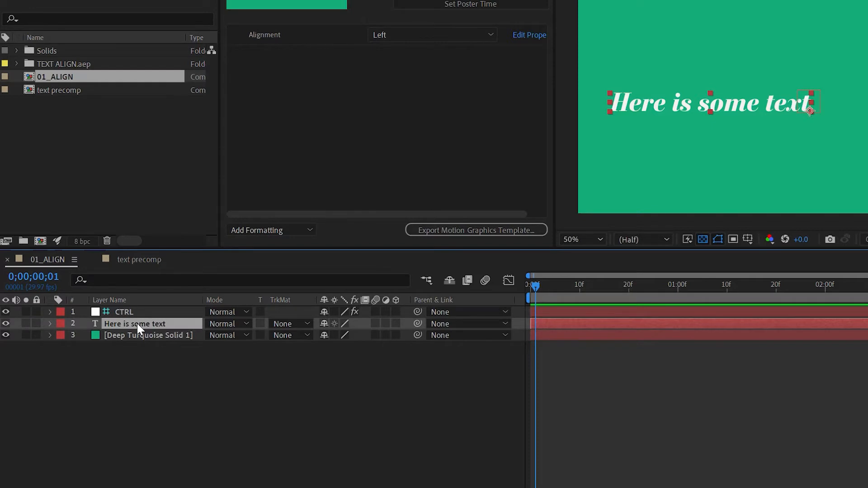
pyautogui.press('Return')
pyautogui.write('TEXT')
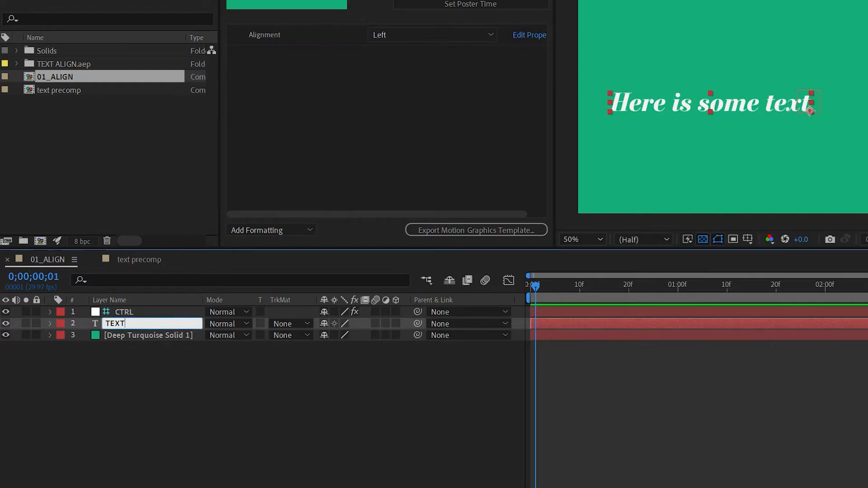
pyautogui.press('Return')
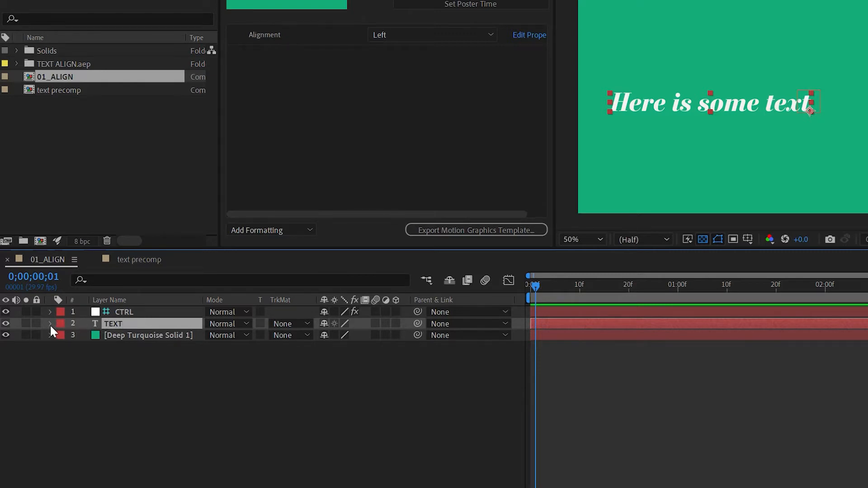
# - Start an expression on the TEXT layer's Anchor Point with the line a = thisComp.layer("TEXT").sourceRectAtTime();
pyautogui.press('a')
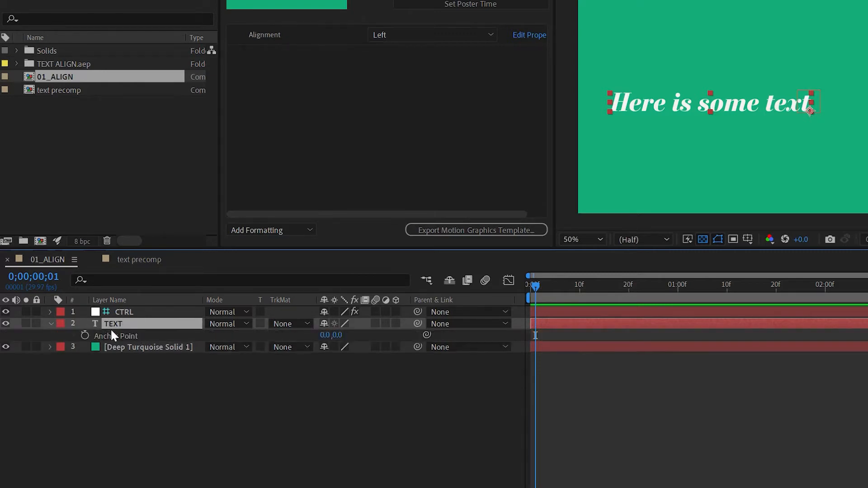
pyautogui.keyDown('alt'); pyautogui.click(85, 337); pyautogui.keyUp('alt')
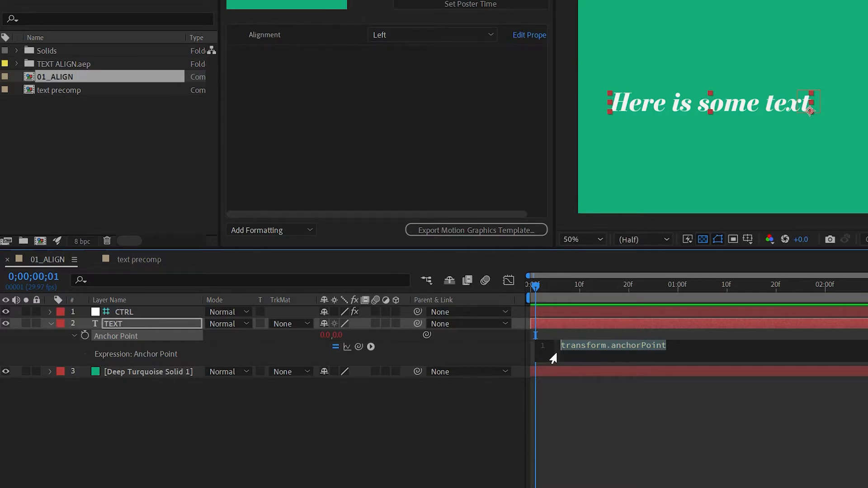
pyautogui.write('a = ')
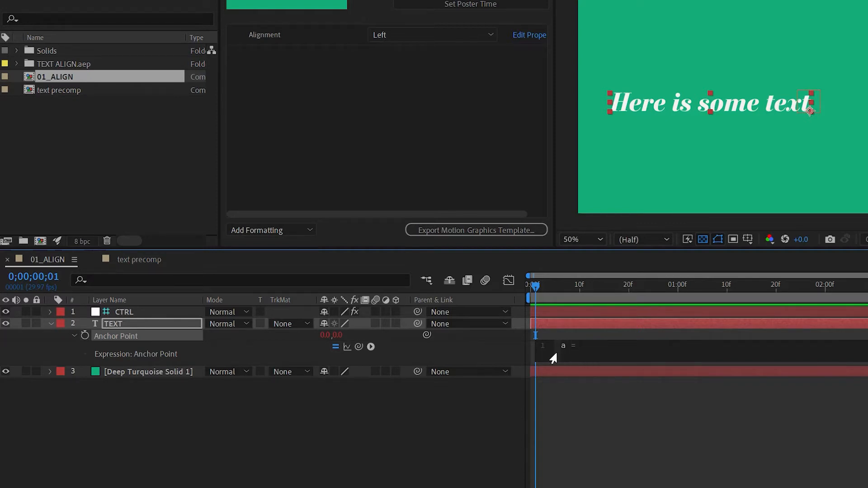
pyautogui.write('thi')
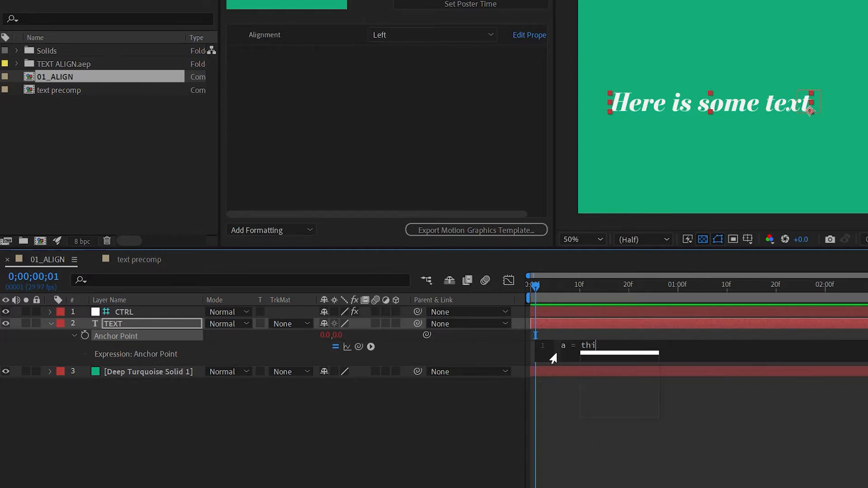
pyautogui.write('sComp.')
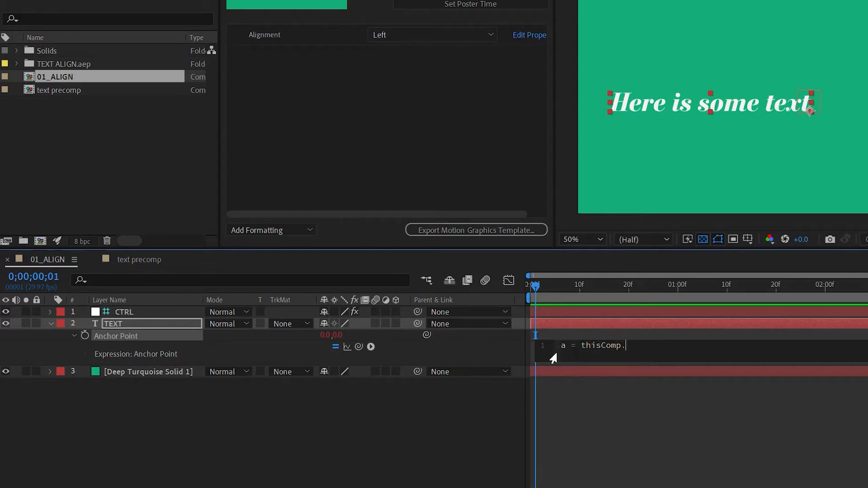
pyautogui.write('lay')
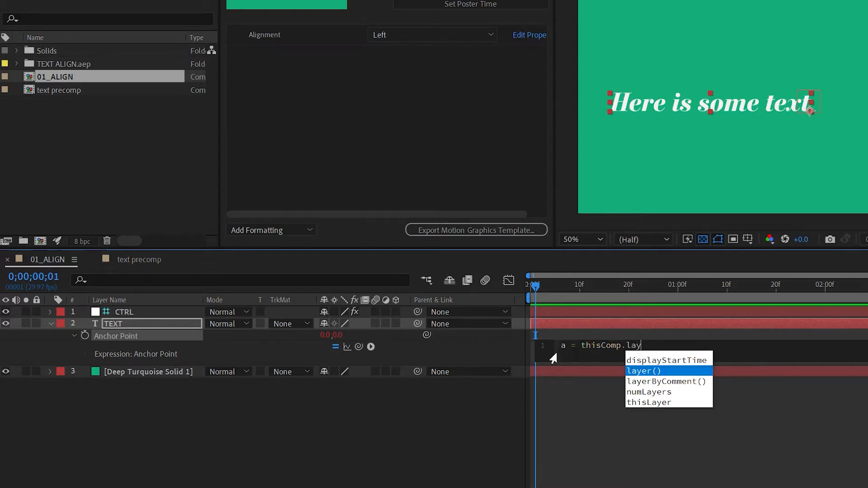
pyautogui.press('Return')
pyautogui.write('"T')
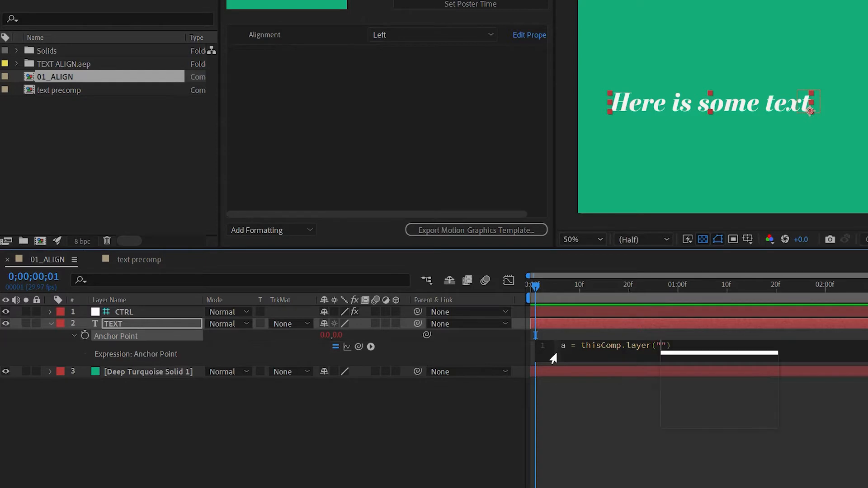
pyautogui.write('EXT')
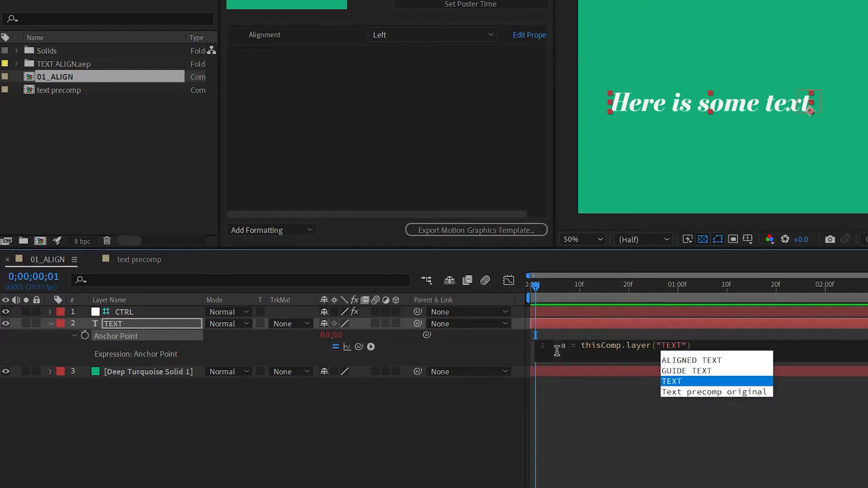
pyautogui.press('Return')
pyautogui.press('Right')
pyautogui.write('.')
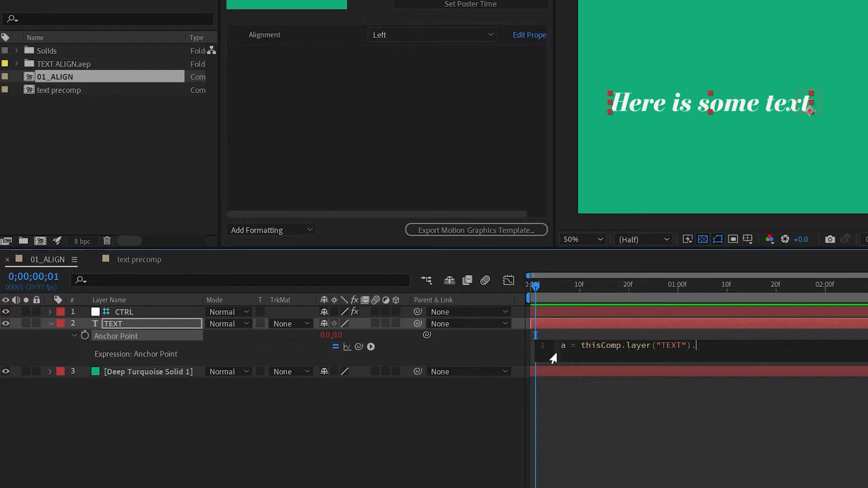
pyautogui.write('sour')
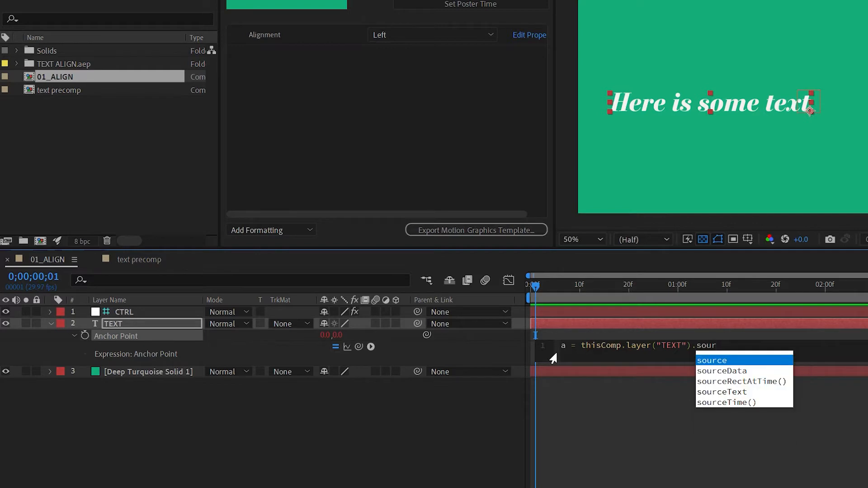
pyautogui.press('Down')
pyautogui.press('Down')
pyautogui.press('Return')
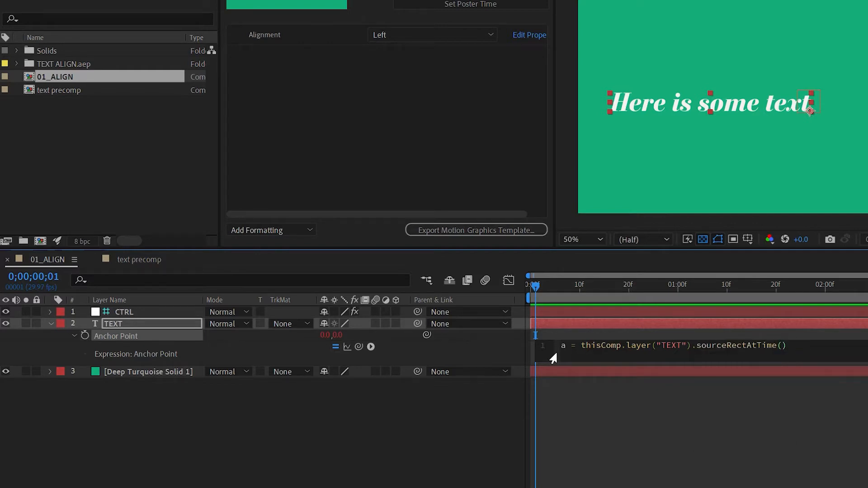
pyautogui.write(';')
# - Define the variables height = a.height, width = a.width, top = a.top and left = a.left in the Anchor Point expression
pyautogui.press('Return')
pyautogui.write('height = a.height;')
pyautogui.press('Return')
pyautogui.write('wi')
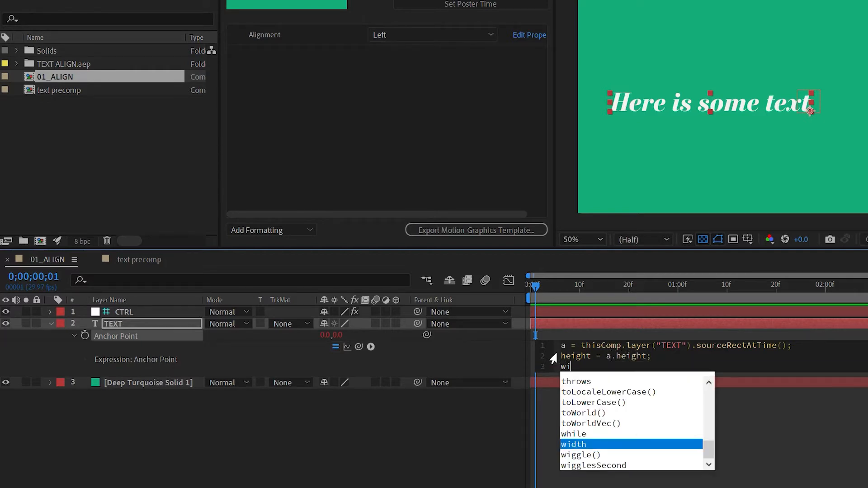
pyautogui.write('dth = ')
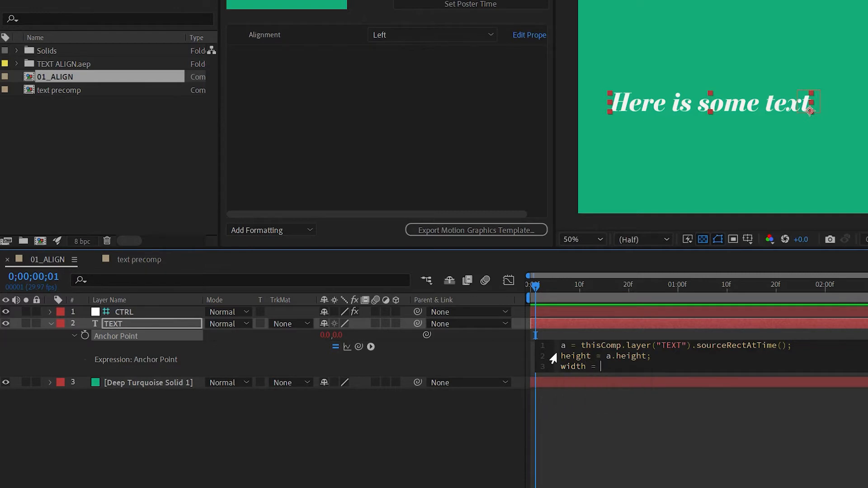
pyautogui.write('a.width;')
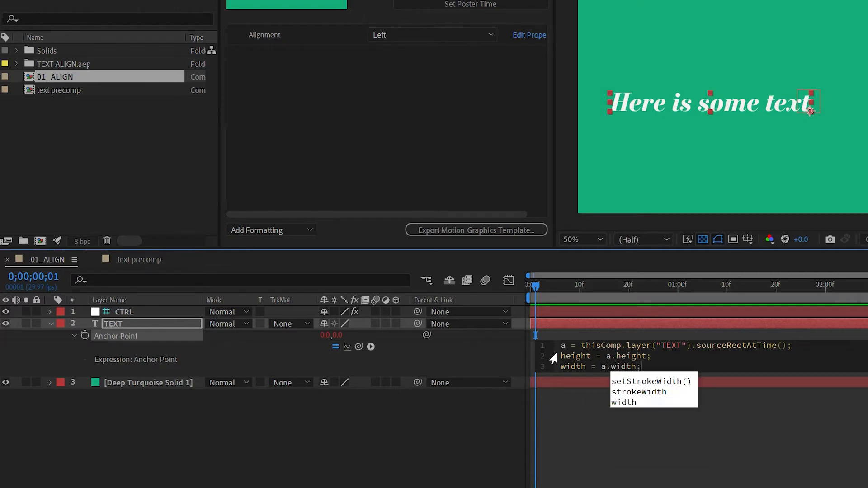
pyautogui.press('Return')
pyautogui.write('to')
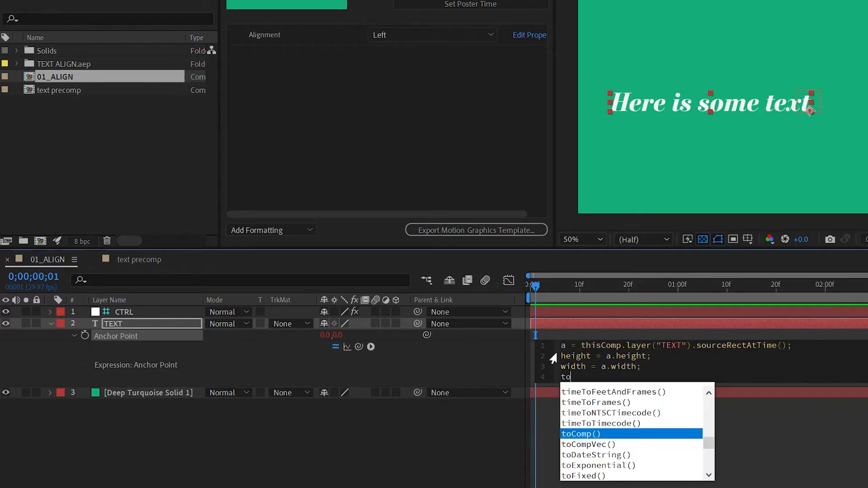
pyautogui.write('p = a.top;')
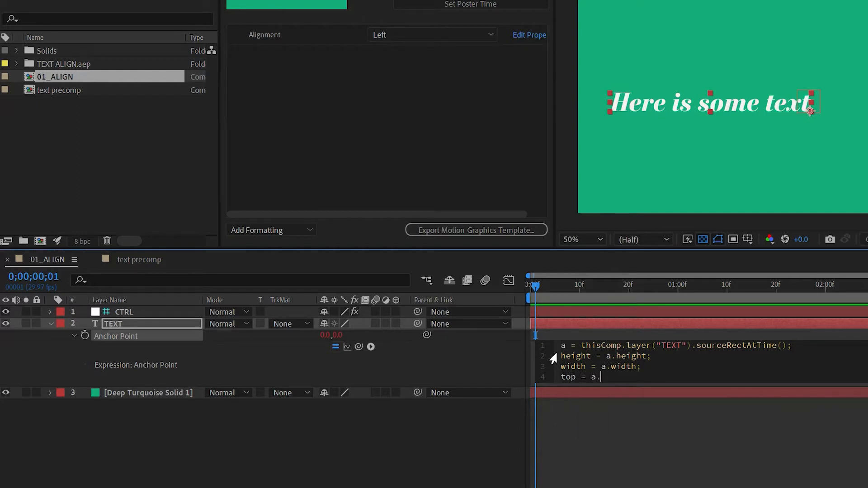
pyautogui.press('Return')
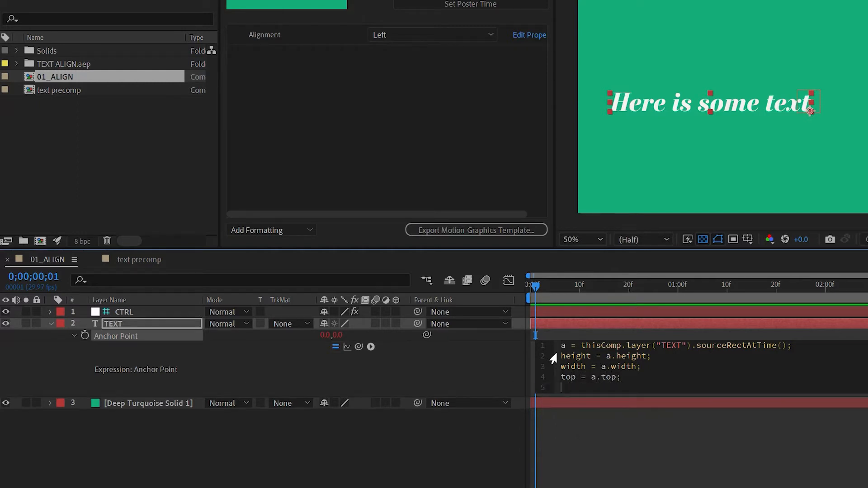
pyautogui.write('left = a.left;')
pyautogui.click(787, 154)
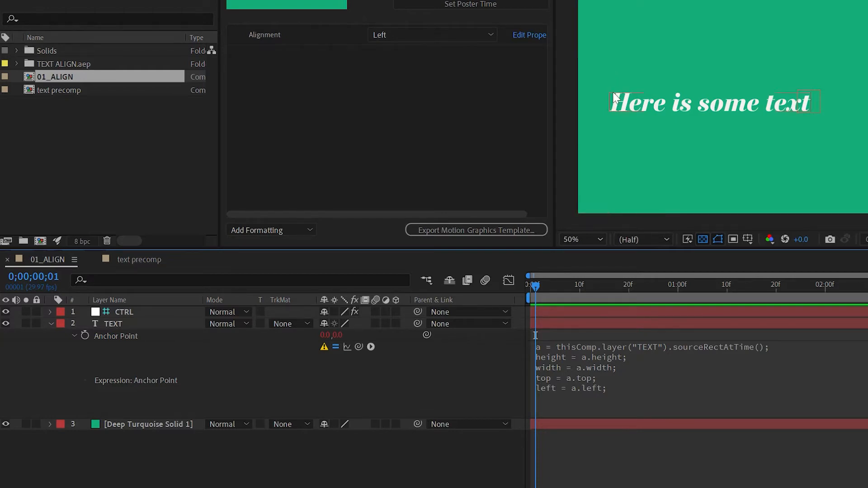
# - Append x = left; and y = top + height; below the variables in the Anchor Point expression, after a blank line
pyautogui.click(644, 397)
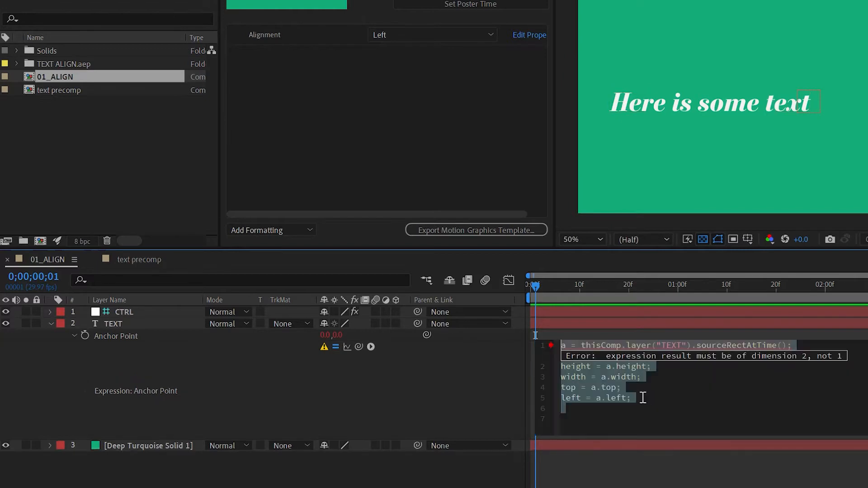
pyautogui.click(666, 402)
pyautogui.press('Return')
pyautogui.press('Return')
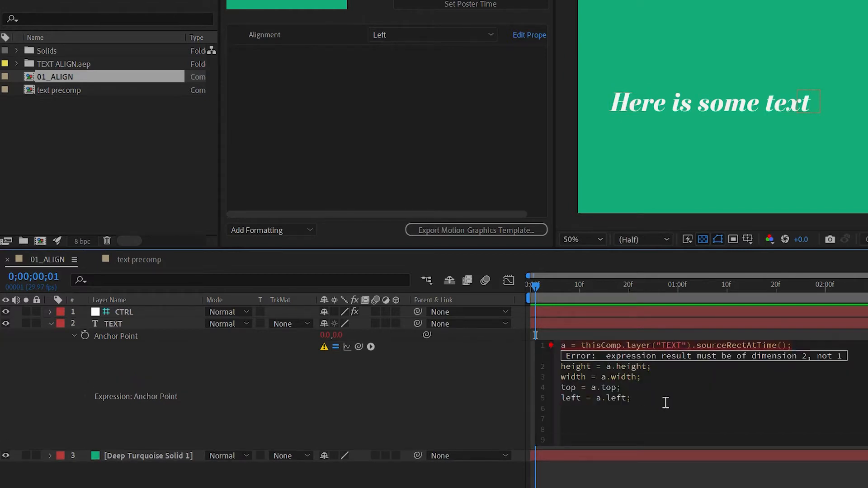
pyautogui.write('x = left')
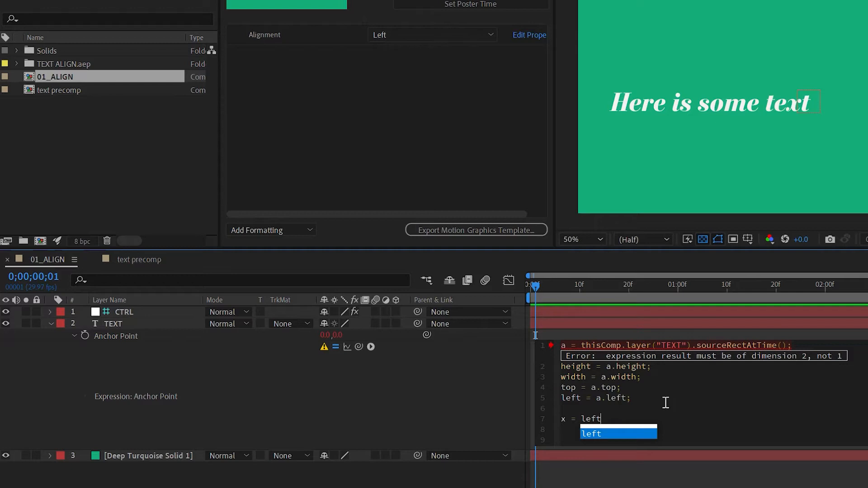
pyautogui.write(';')
pyautogui.press('Return')
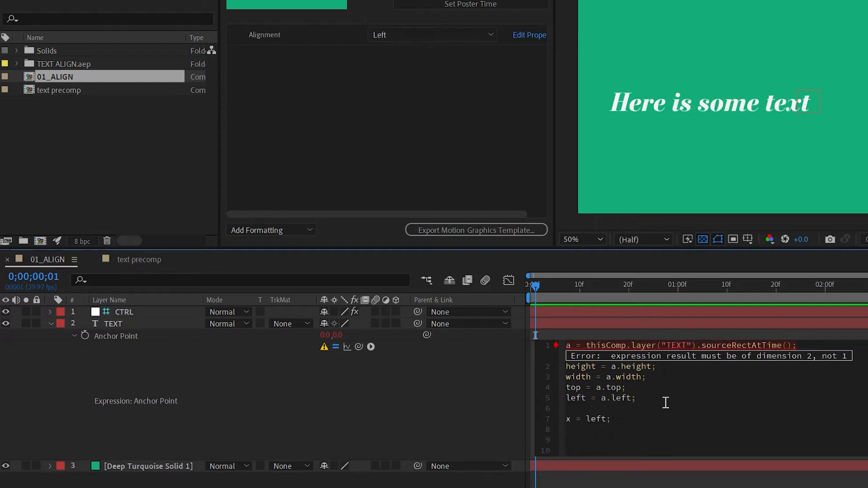
pyautogui.write('y = top + height;')
pyautogui.click(427, 120)
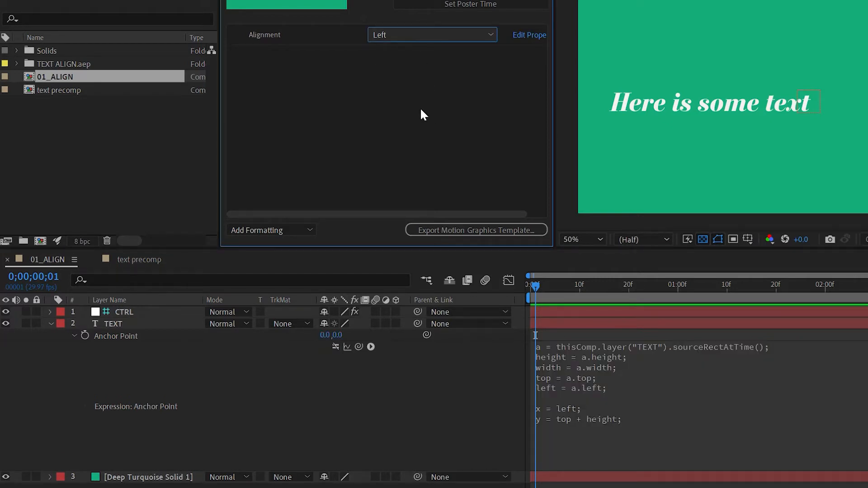
# - Insert an empty if () condition on a new line above x = left; in the TEXT layer's Anchor Point expression
pyautogui.click(601, 409)
pyautogui.click(660, 407)
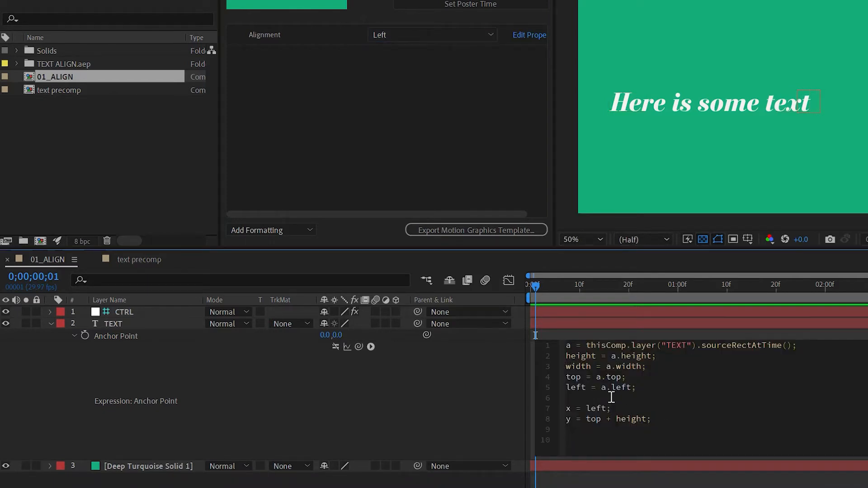
pyautogui.press('Return')
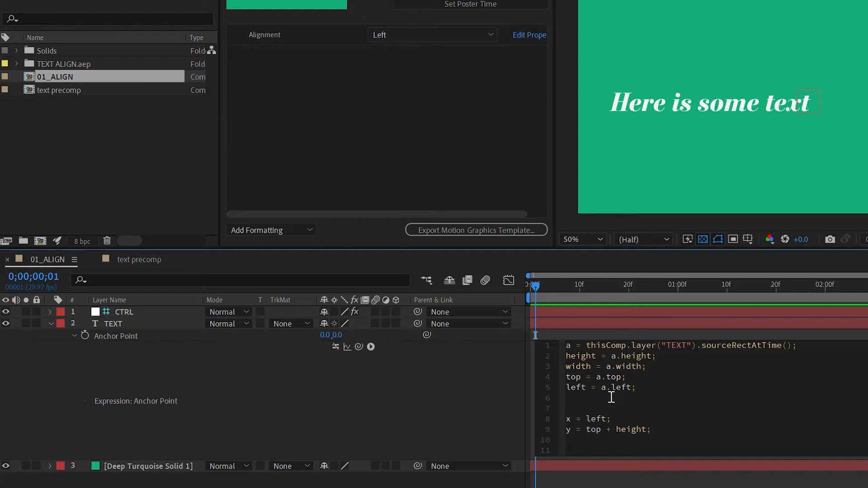
pyautogui.write('if')
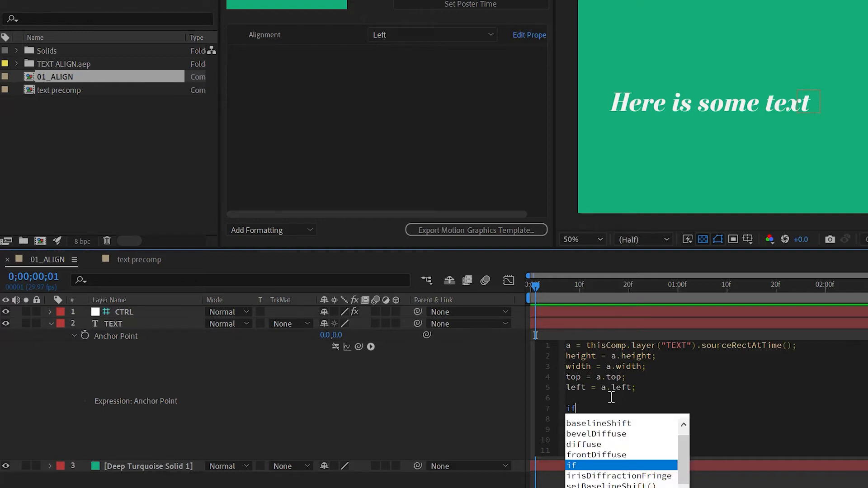
pyautogui.write(' ()')
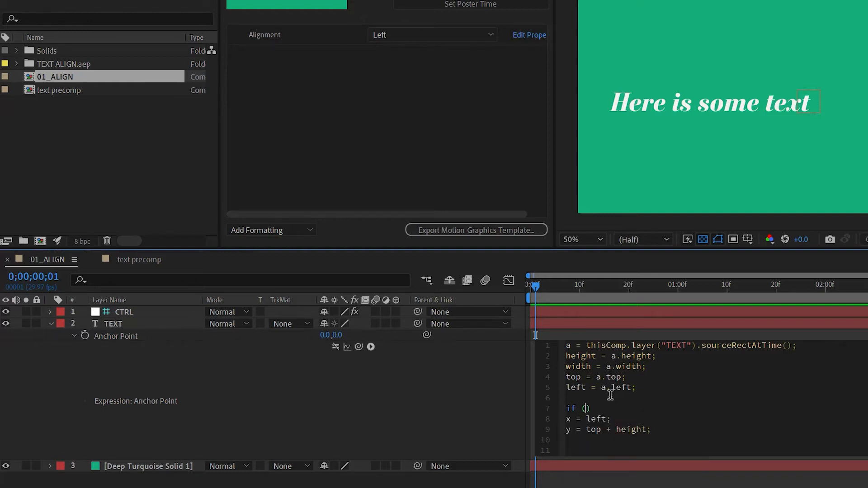
# - Fill the if condition with a link to the CTRL layer's ALIGN Menu property, compare it ==1, and open the block with a curly brace
pyautogui.click(50, 311)
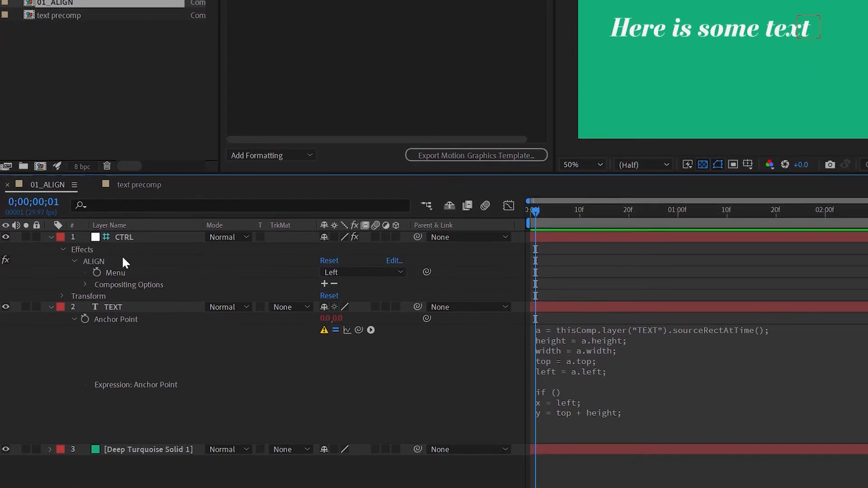
pyautogui.click(557, 398)
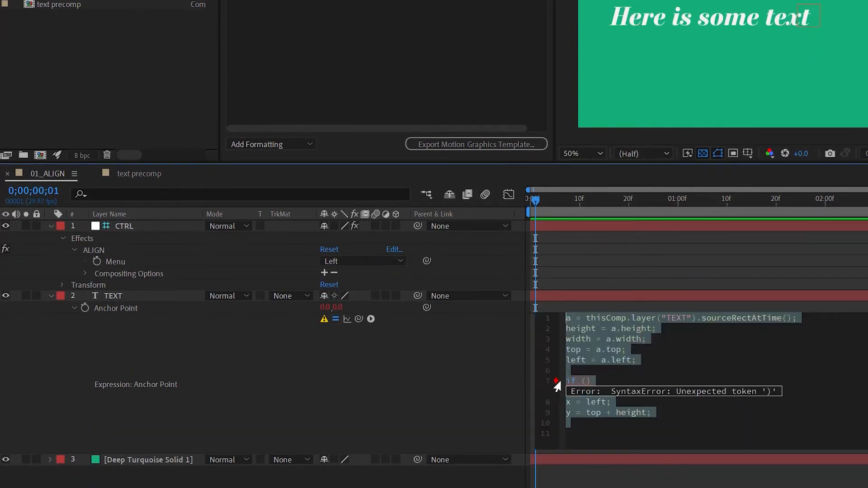
pyautogui.click(586, 382)
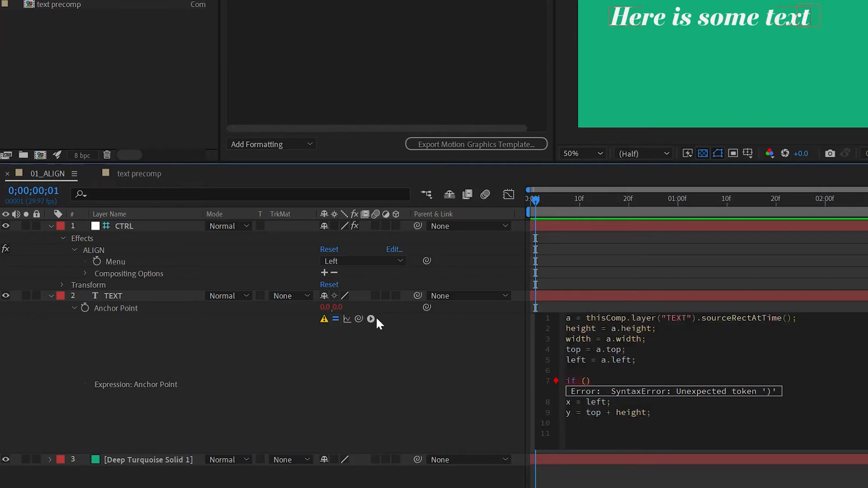
pyautogui.moveTo(358, 318); pyautogui.dragTo(213, 259)
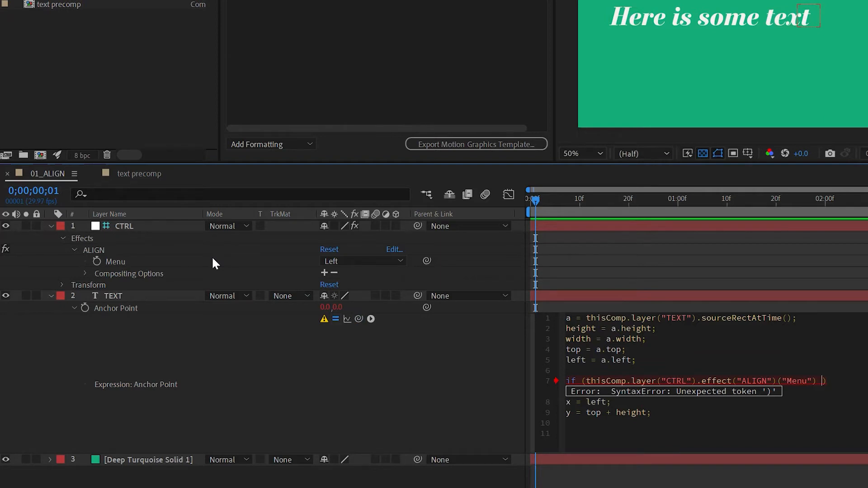
pyautogui.press('BackSpace')
pyautogui.write('==1')
pyautogui.press('Right')
pyautogui.write('{')
pyautogui.click(596, 413)
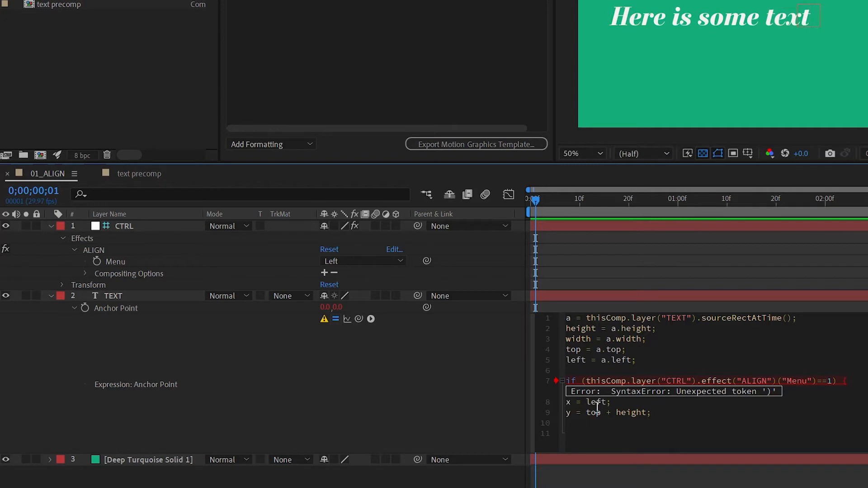
# - Indent the x = left; and y = top + height; lines inside the if block and close it with a curly brace
pyautogui.click(567, 403)
pyautogui.press('Tab')
pyautogui.click(568, 412)
pyautogui.press('Tab')
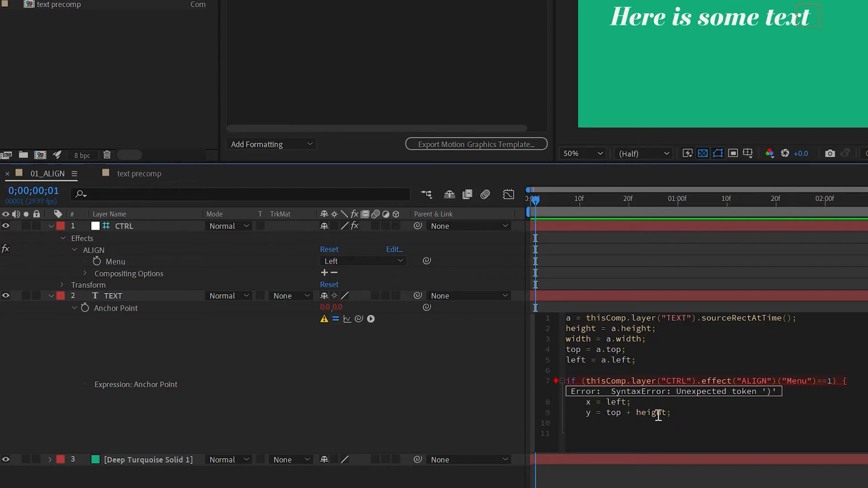
pyautogui.press('Down')
pyautogui.write('}')
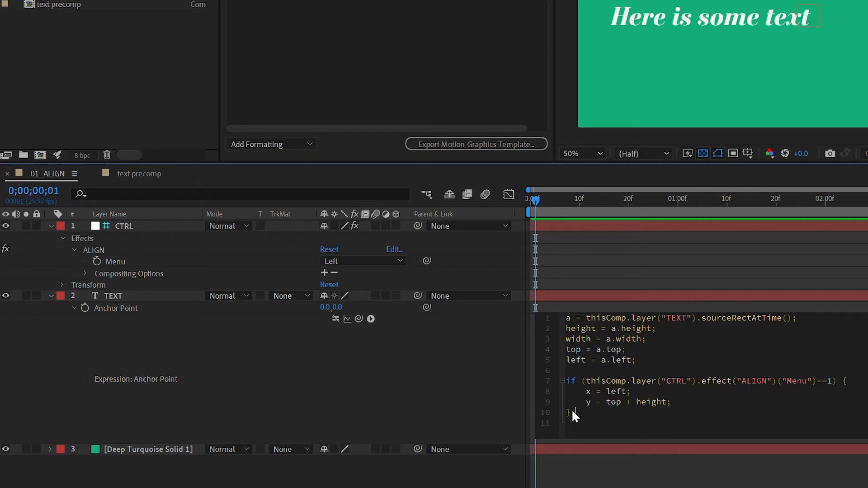
# - Add an else if branch whose condition links to the CTRL layer's ALIGN Menu with ==2, and open its block
pyautogui.write('else if')
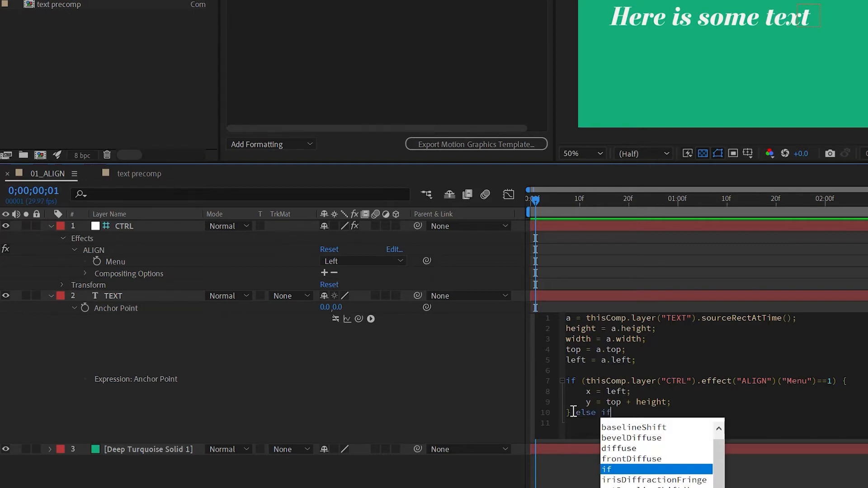
pyautogui.write(' (')
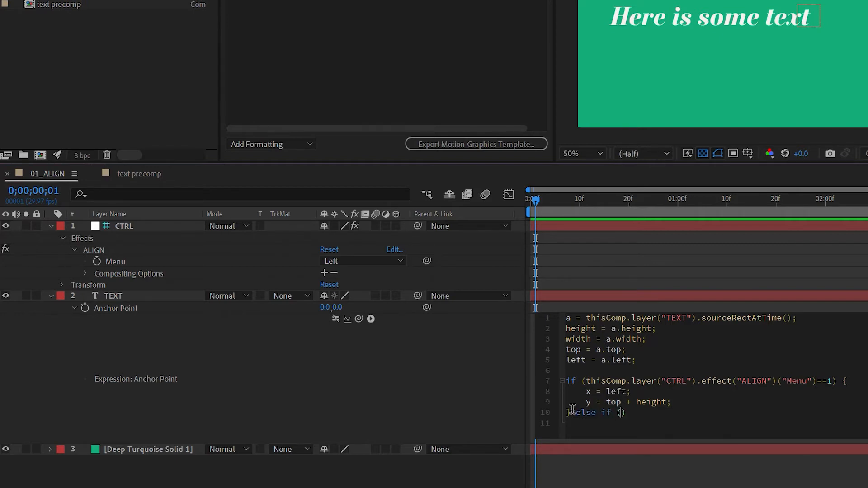
pyautogui.moveTo(358, 319); pyautogui.dragTo(145, 254)
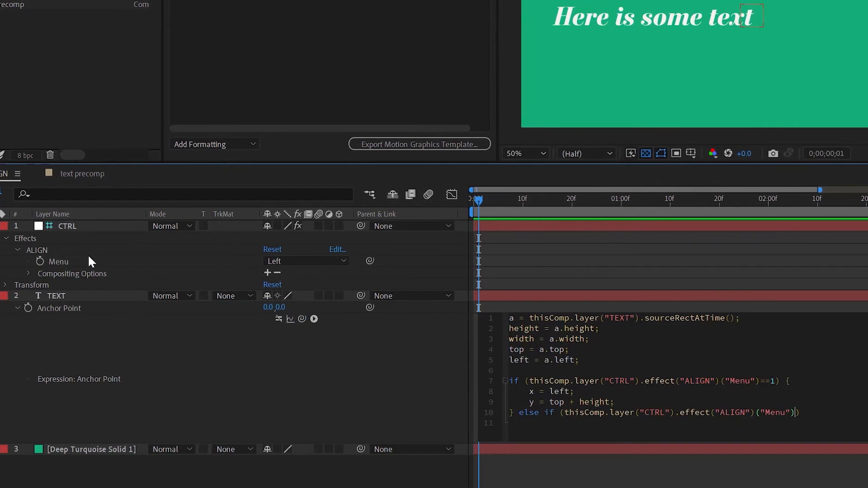
pyautogui.write('==2')
pyautogui.press('Right')
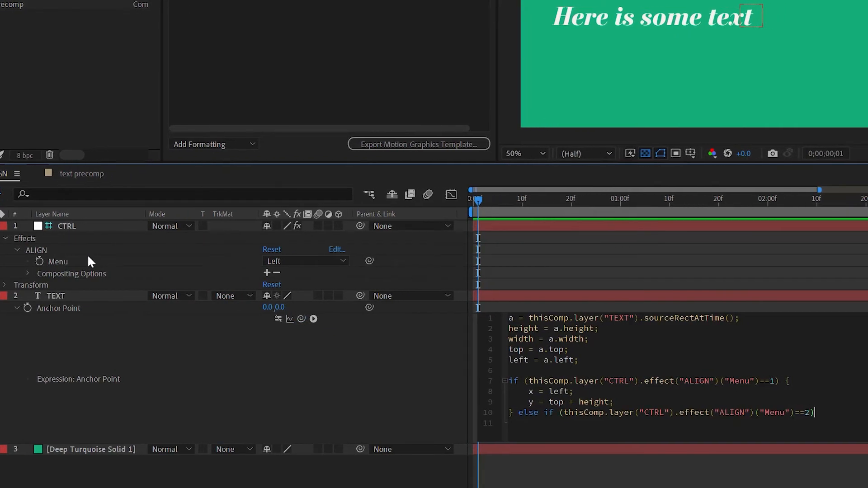
pyautogui.write('{')
pyautogui.press('Return')
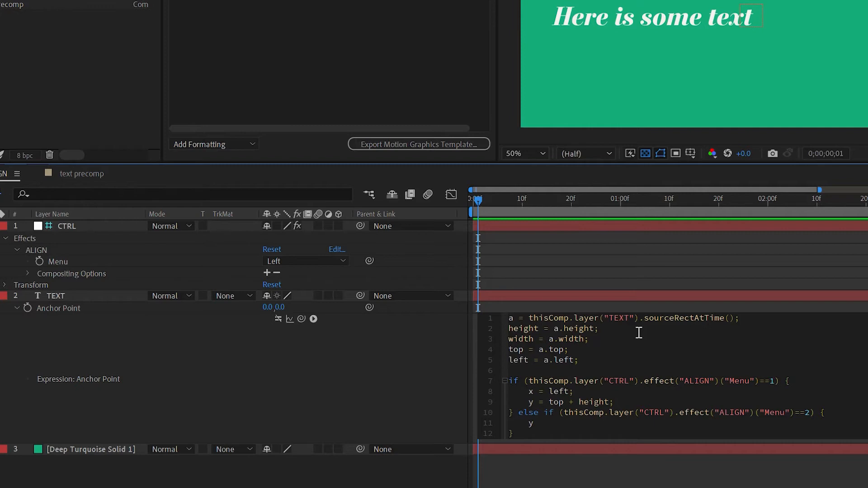
# - Write y = top + height; and x = left + width / 2; inside the else if block
pyautogui.write('= top + height')
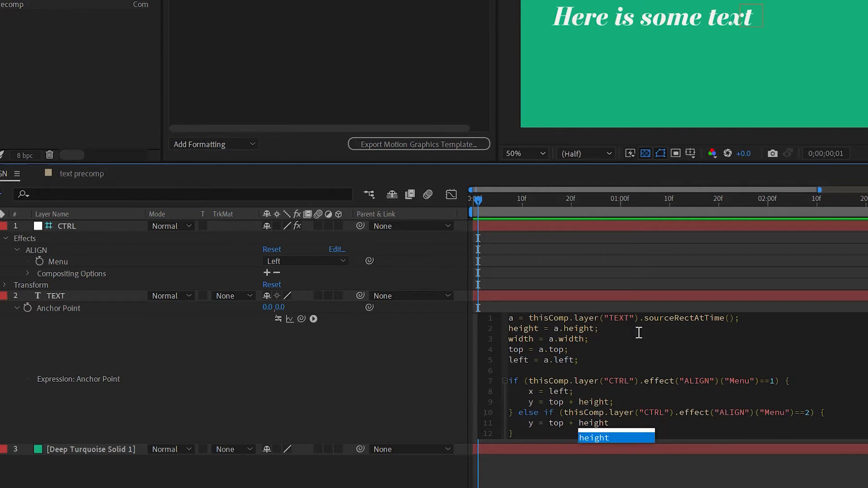
pyautogui.write(';')
pyautogui.press('Return')
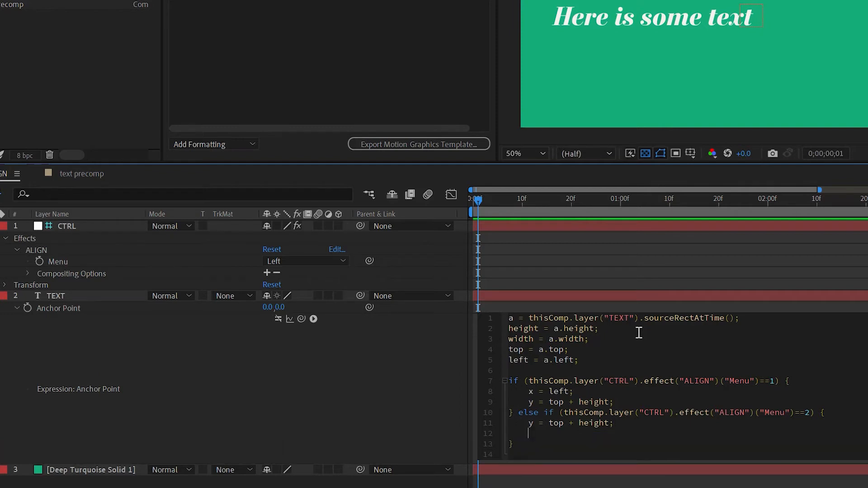
pyautogui.write('x +')
pyautogui.press('BackSpace')
pyautogui.write('= left')
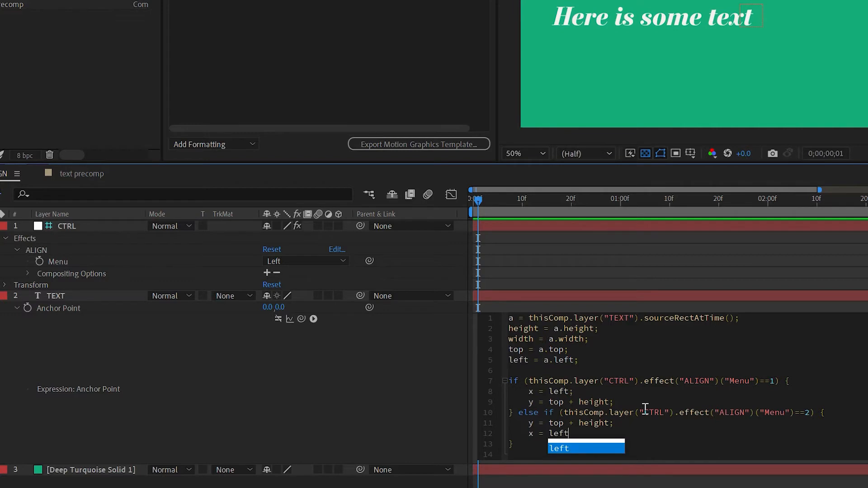
pyautogui.write(' + width')
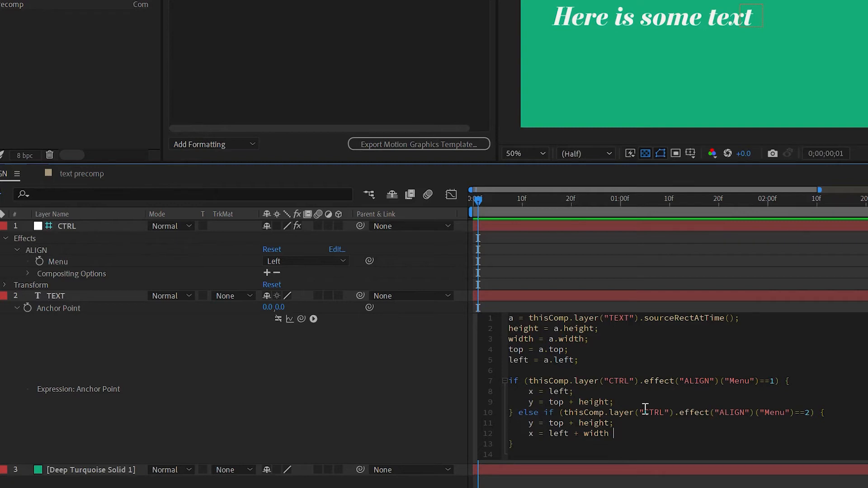
pyautogui.write(' / 2')
# - Add a final else block containing y = top + height; and x = left + width;
pyautogui.write('else')
pyautogui.write(' {')
pyautogui.press('Return')
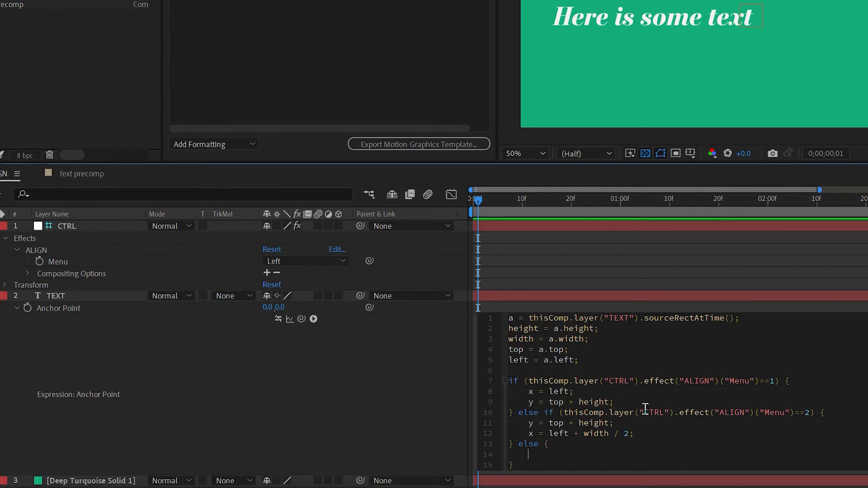
pyautogui.write('y = top + height;')
pyautogui.press('Return')
pyautogui.write('x')
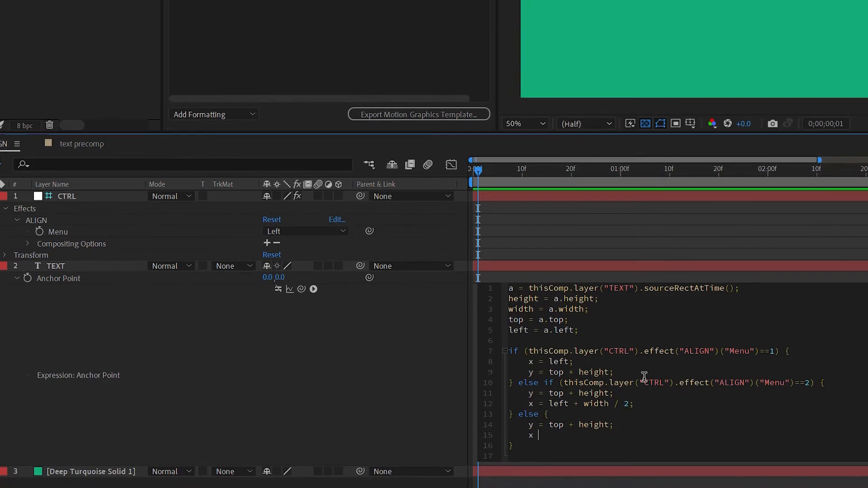
pyautogui.write(' +')
pyautogui.write('= left')
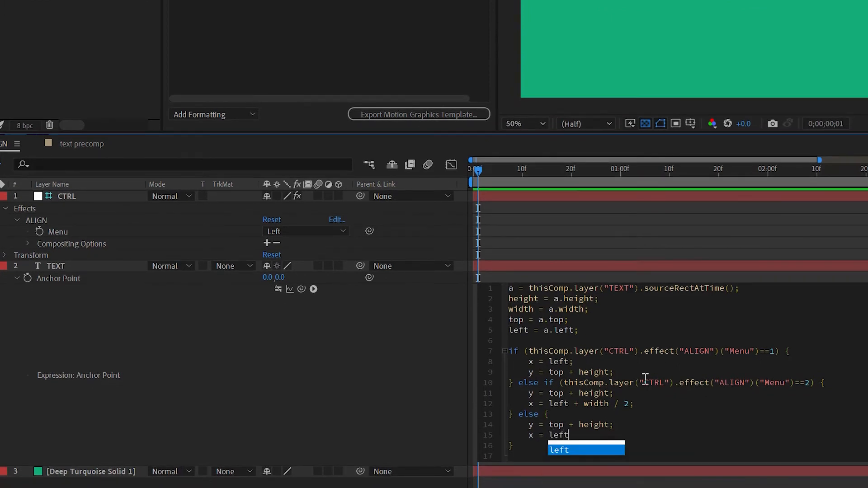
pyautogui.write(' + widt')
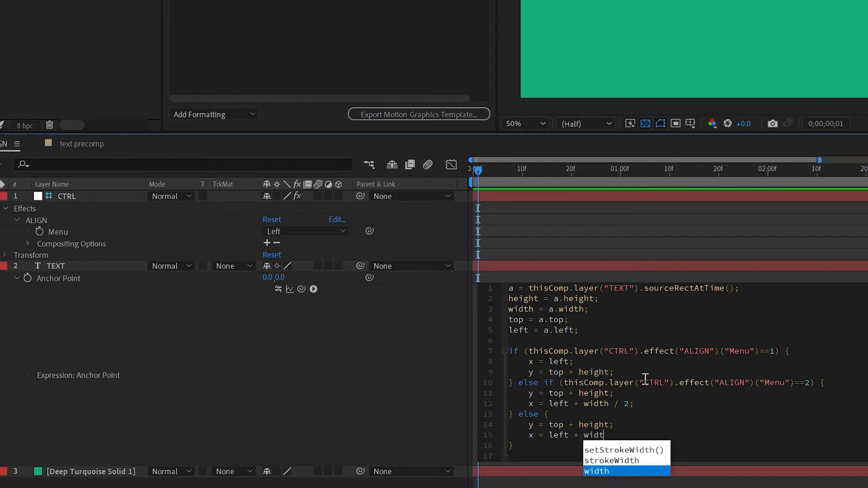
pyautogui.write('h;')
pyautogui.press('Down')
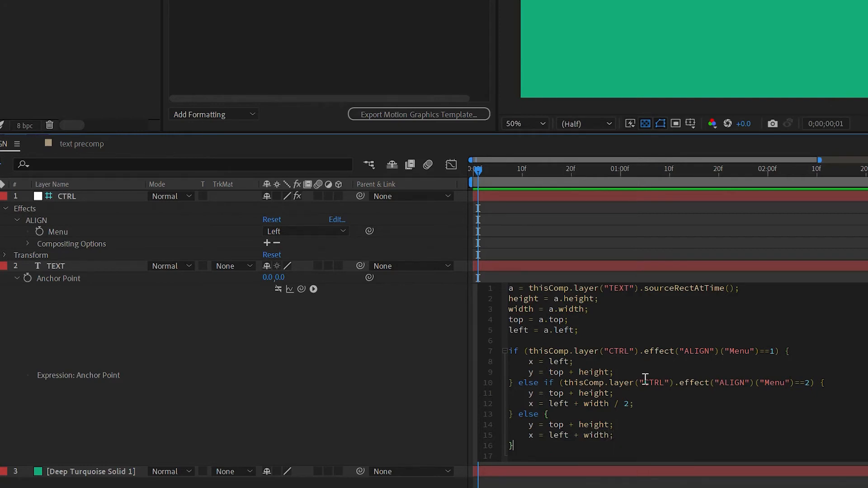
# - End the Anchor Point expression with the output array [x,y], separated from the else block by a blank line
pyautogui.press('Return')
pyautogui.press('Return')
pyautogui.write('[x,y')
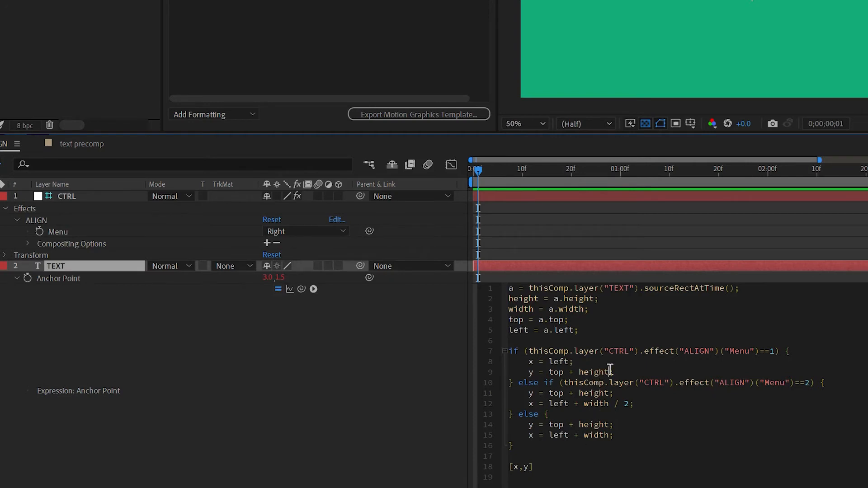
# - Move top + height from the first branch's y assignment into the output array in place of y, giving [x,top + height]
pyautogui.moveTo(610, 372); pyautogui.dragTo(549, 371)
pyautogui.hotkey('ctrl', 'c')
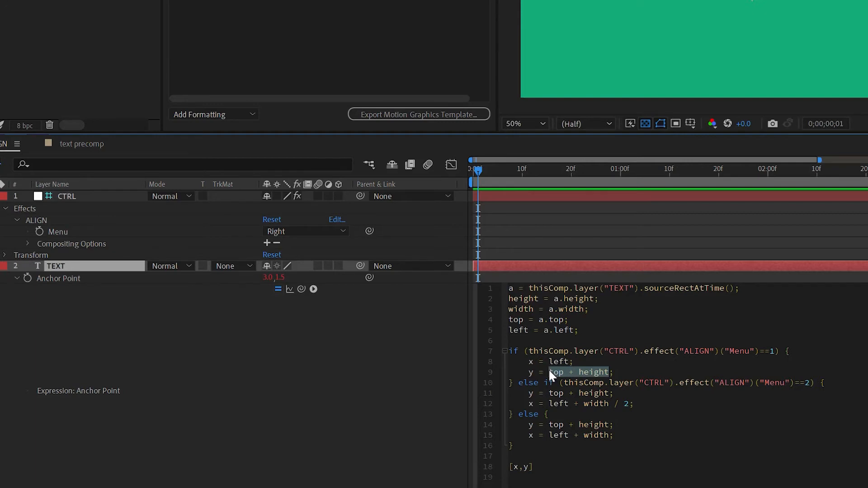
pyautogui.press('BackSpace')
pyautogui.doubleClick(526, 466)
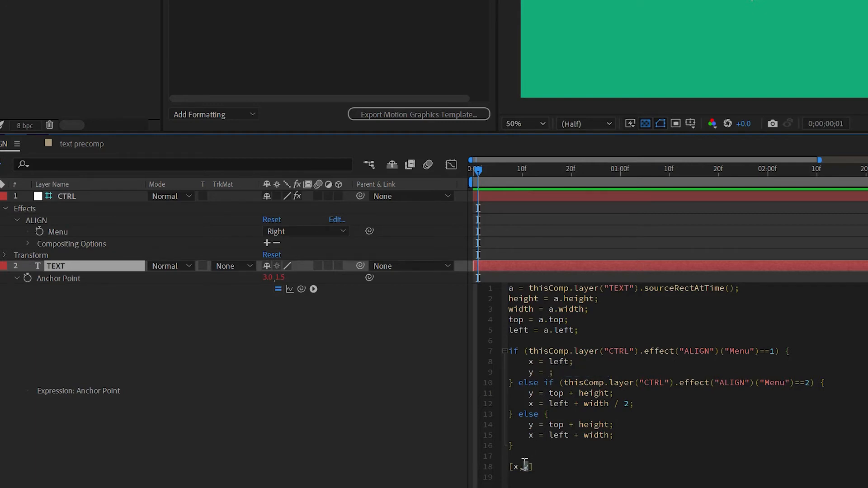
pyautogui.hotkey('ctrl', 'v')
# - Delete the y lines from the if, else if and else blocks and apply the Anchor Point expression
pyautogui.moveTo(558, 372); pyautogui.dragTo(493, 372)
pyautogui.press('BackSpace')
pyautogui.press('BackSpace')
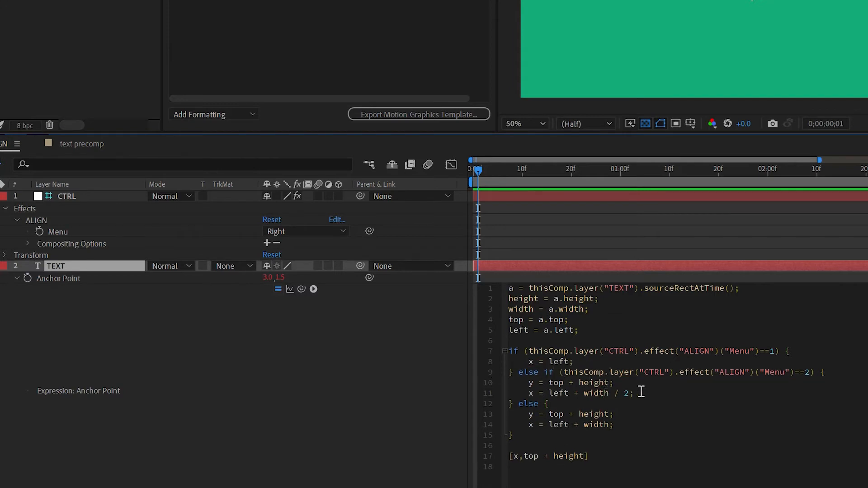
pyautogui.moveTo(628, 383); pyautogui.dragTo(494, 383)
pyautogui.press('BackSpace')
pyautogui.press('BackSpace')
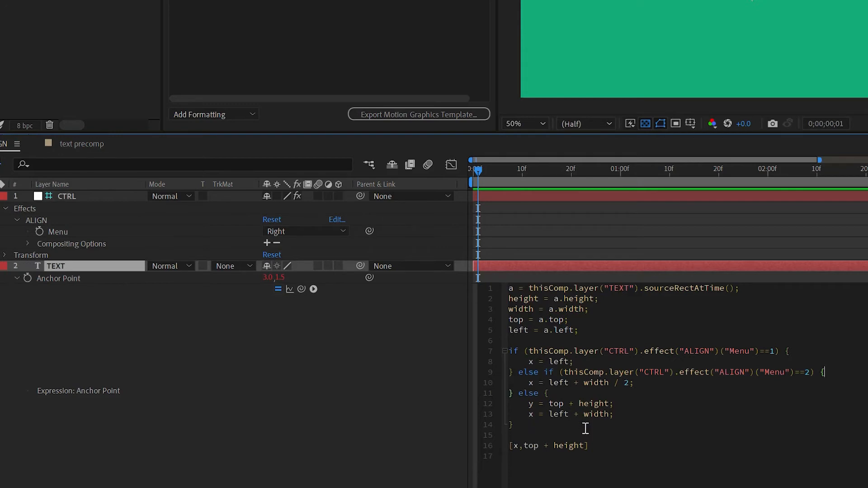
pyautogui.moveTo(614, 404); pyautogui.dragTo(493, 403)
pyautogui.press('BackSpace')
pyautogui.press('BackSpace')
pyautogui.click(452, 486)
pyautogui.click(100, 266)
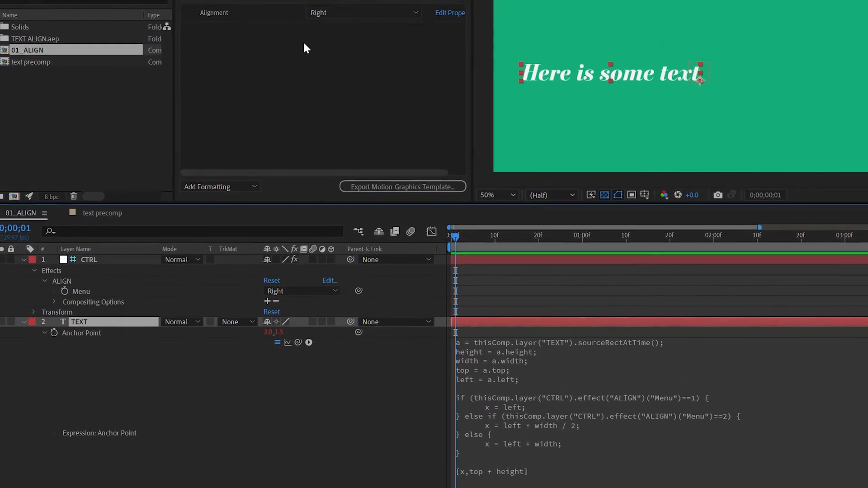
# - Test the Alignment control by switching it to Center, to Right and back to Center
pyautogui.click(316, 55)
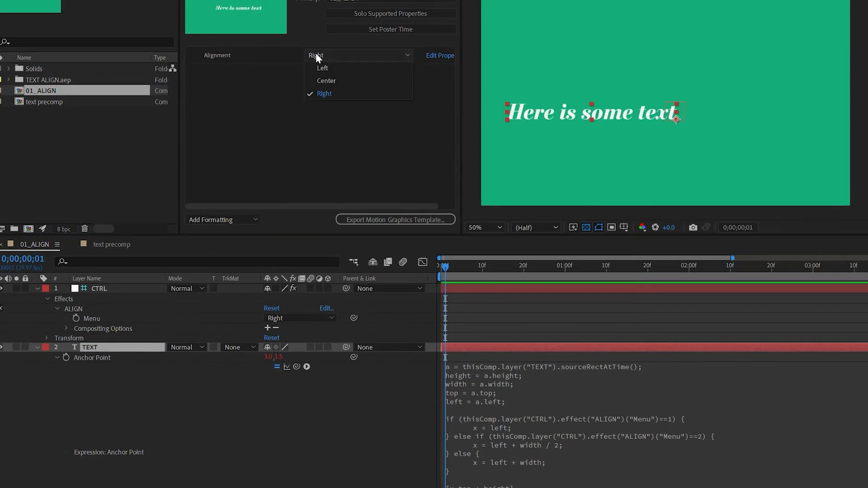
pyautogui.click(327, 80)
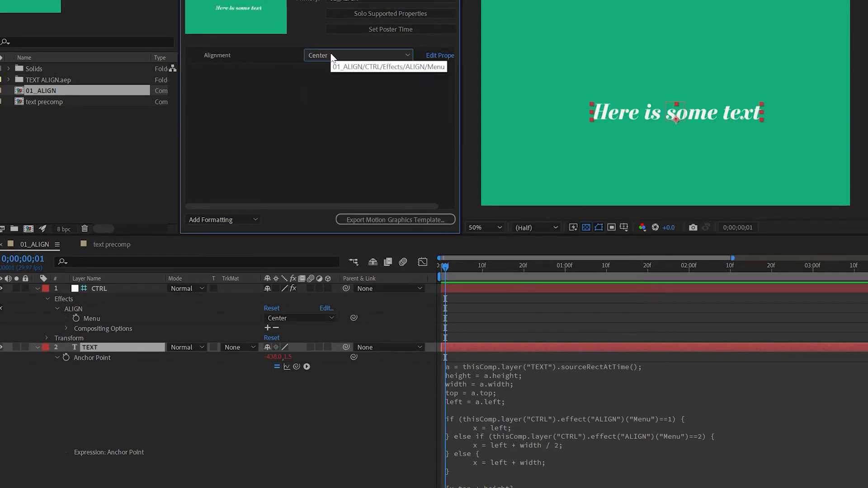
pyautogui.click(331, 55)
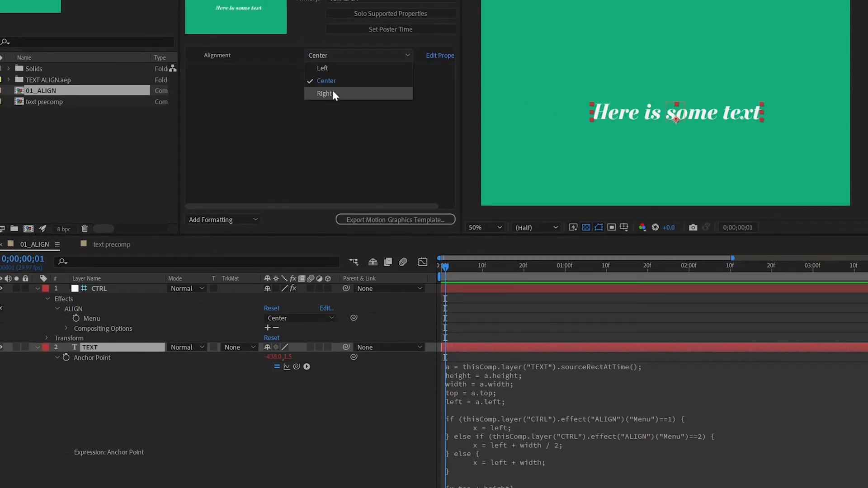
pyautogui.click(332, 90)
pyautogui.click(338, 58)
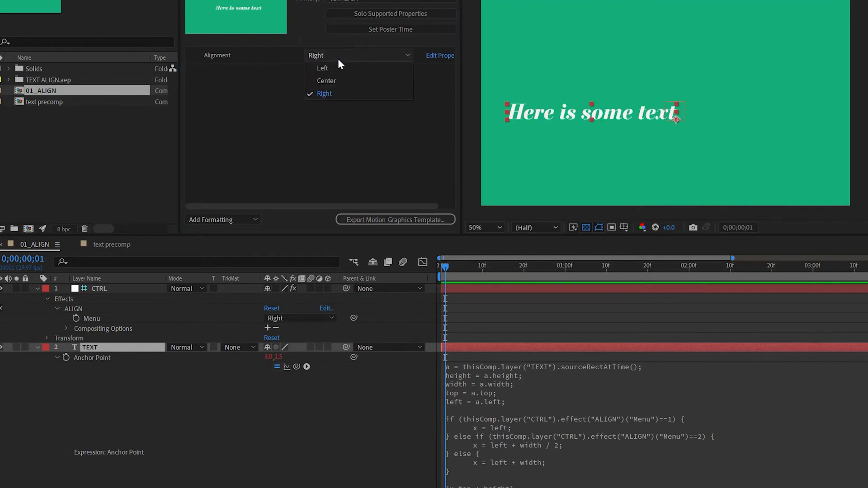
pyautogui.click(338, 80)
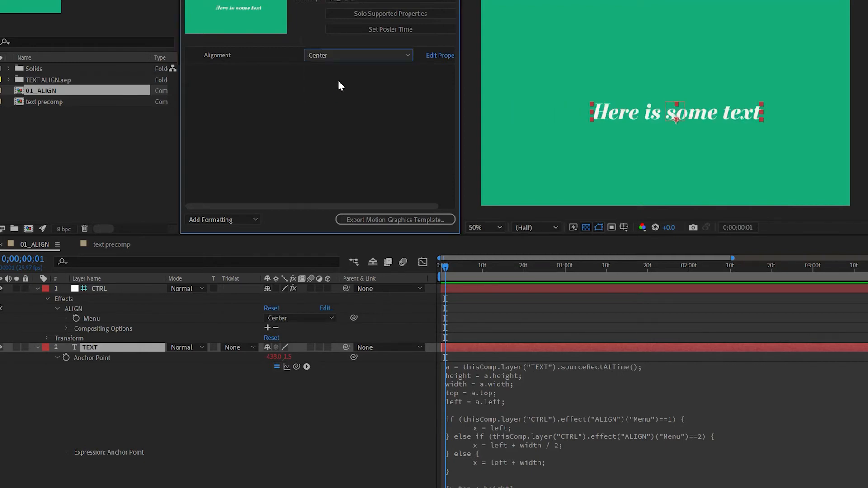
# - Add the TEXT layer's Source Text property to the motion graphics template as an editable control
pyautogui.click(38, 347)
pyautogui.click(36, 347)
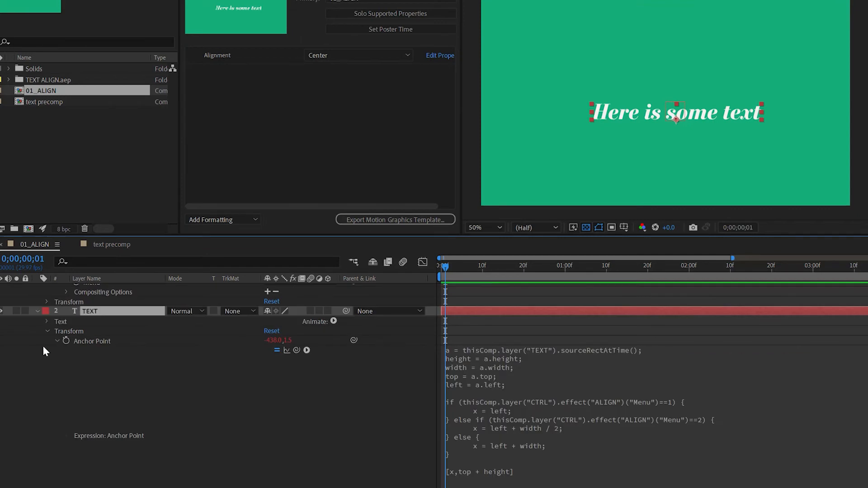
pyautogui.click(46, 335)
pyautogui.click(48, 358)
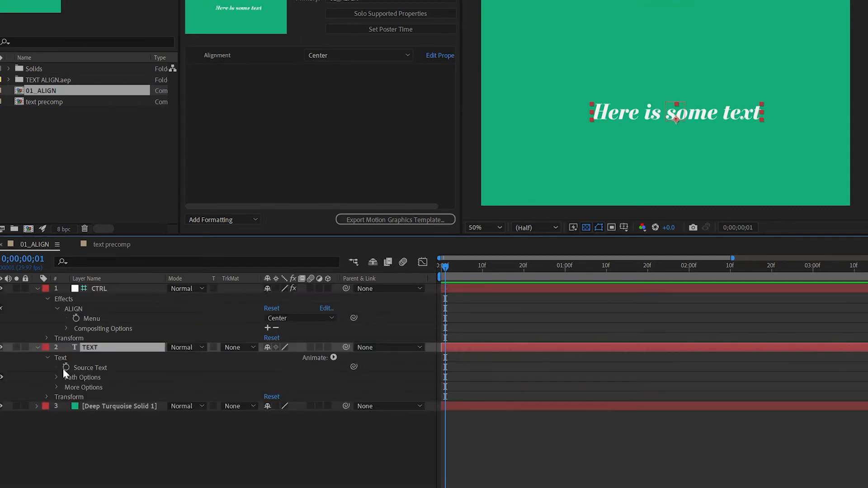
pyautogui.moveTo(81, 365); pyautogui.dragTo(237, 118)
# - Rename the template's Source Text control as Main text
pyautogui.moveTo(251, 73); pyautogui.dragTo(177, 70)
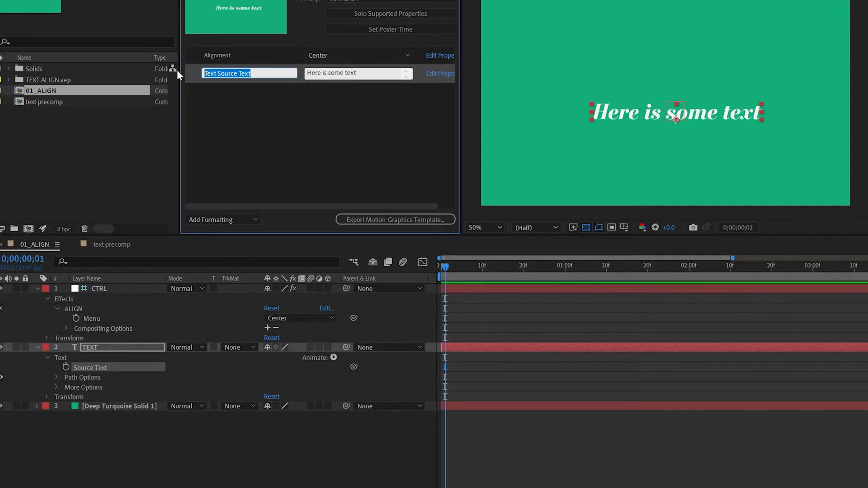
pyautogui.write('Maing')
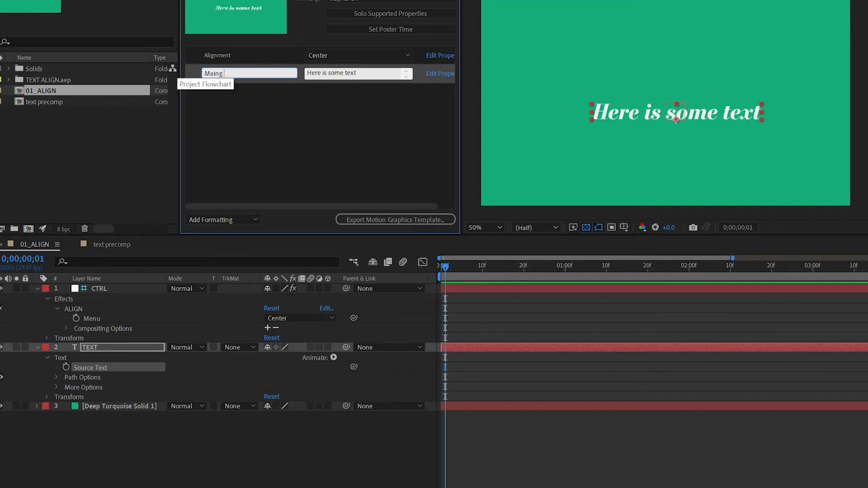
pyautogui.press('BackSpace')
pyautogui.write('text')
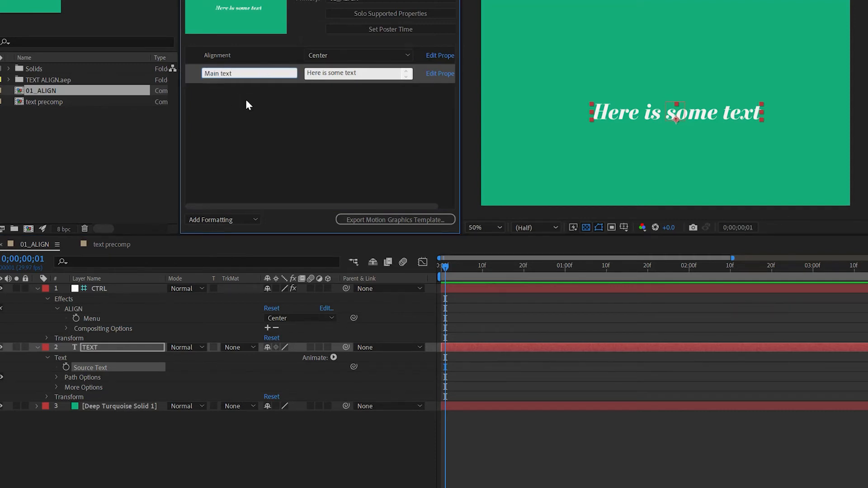
pyautogui.press('Return')
# - Replace the Main text content with "This is more text"
pyautogui.click(358, 73)
pyautogui.moveTo(357, 73); pyautogui.dragTo(281, 69)
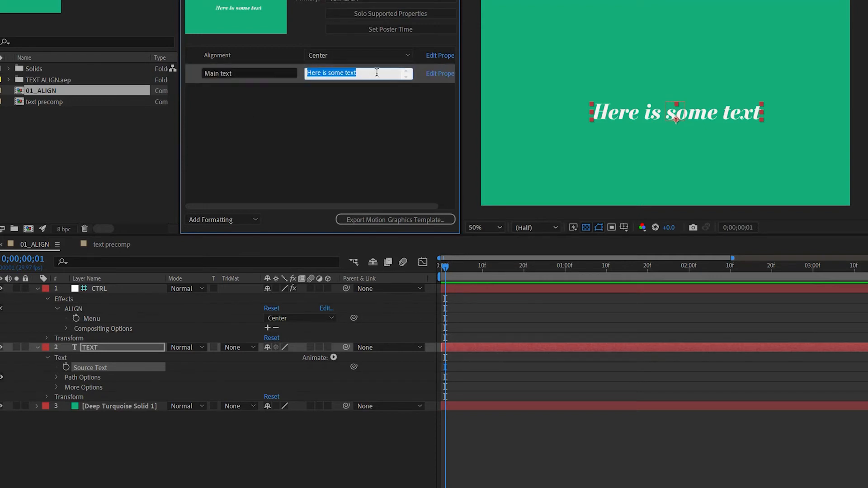
pyautogui.write('This is more tex')
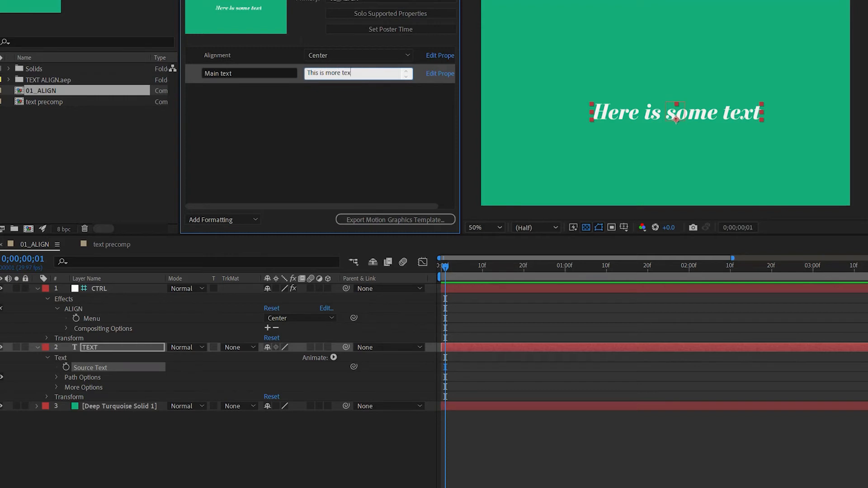
pyautogui.write('t')
pyautogui.press('Return')
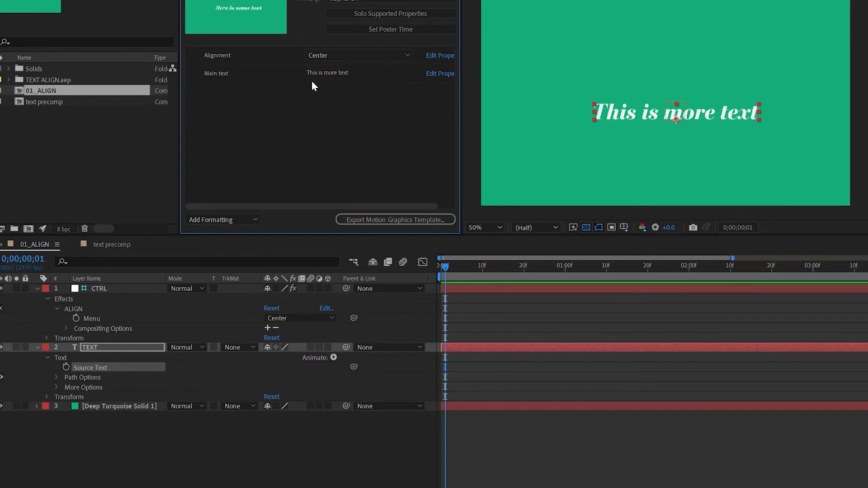
pyautogui.click(125, 316)
# - Test the new wording with Alignment set to Left and to Right
pyautogui.click(347, 55)
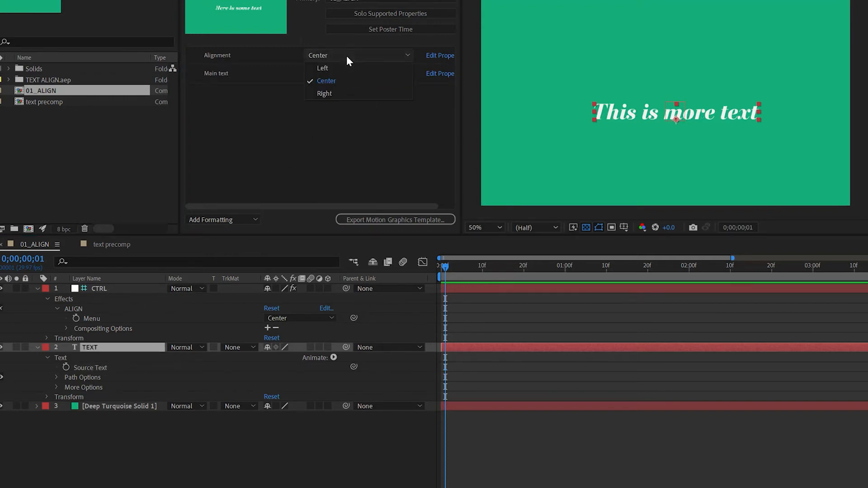
pyautogui.click(347, 68)
pyautogui.click(347, 61)
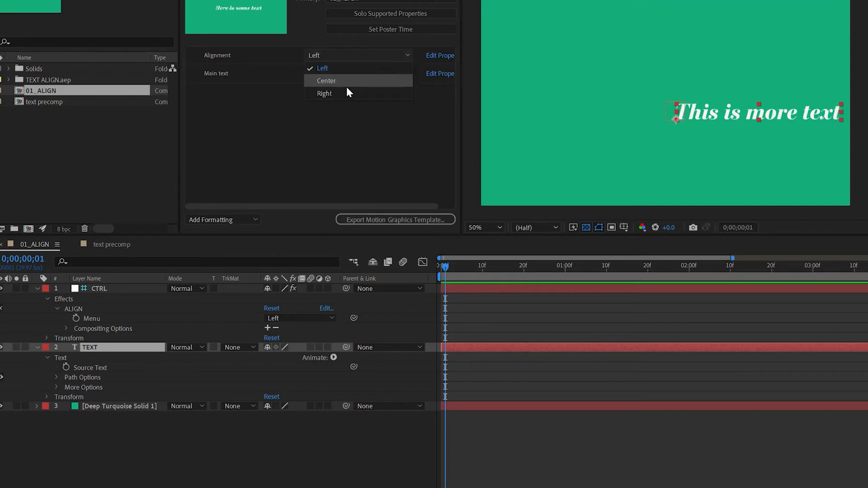
pyautogui.click(347, 91)
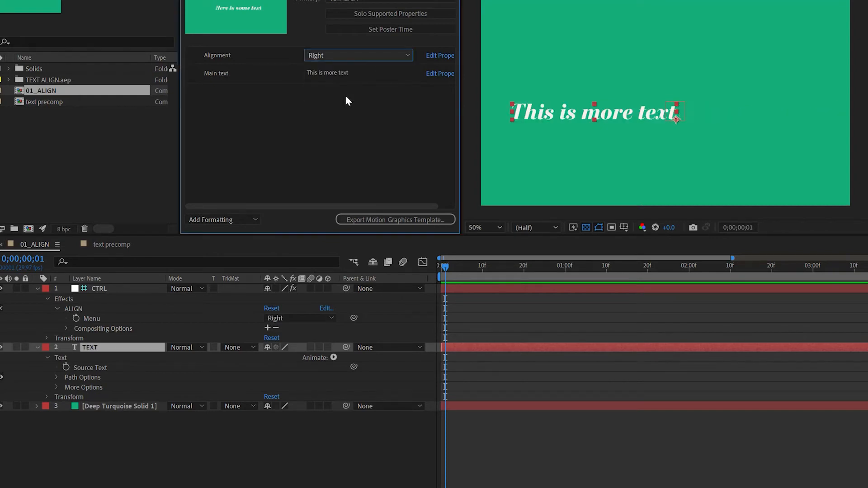
# - Add the lines "and this is another line" and "and more!" below the existing Main text
pyautogui.click(365, 73)
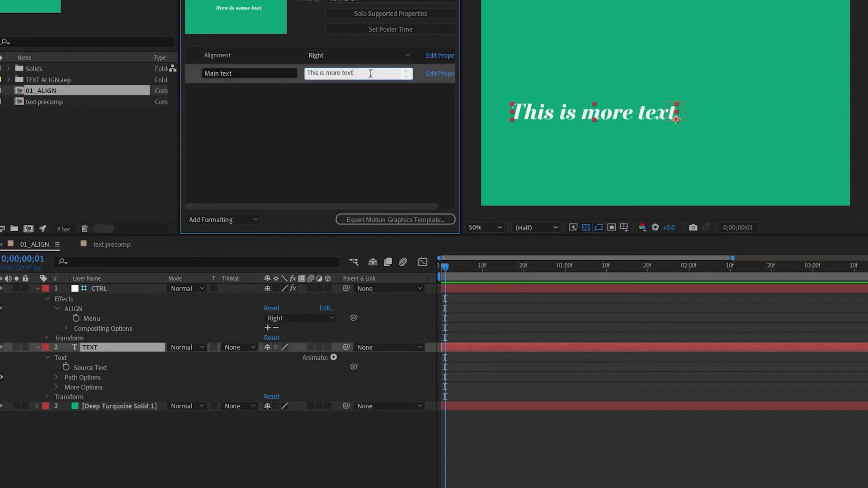
pyautogui.press('Return')
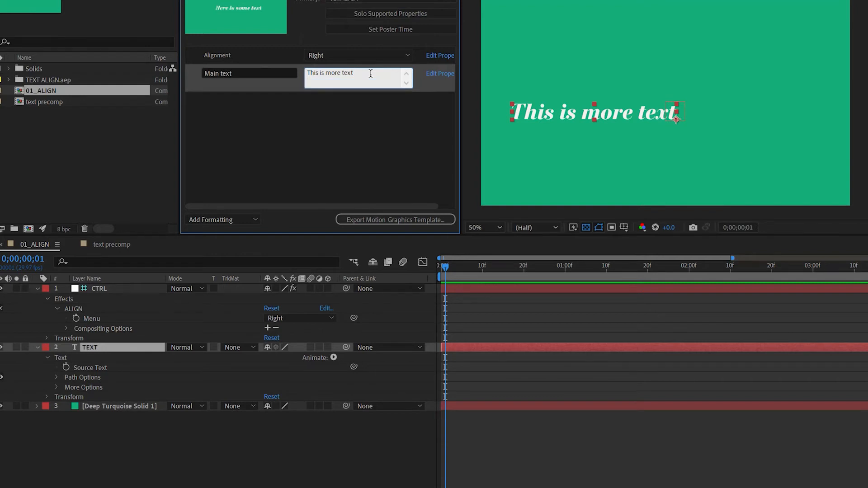
pyautogui.write('and this is another line')
pyautogui.press('Return')
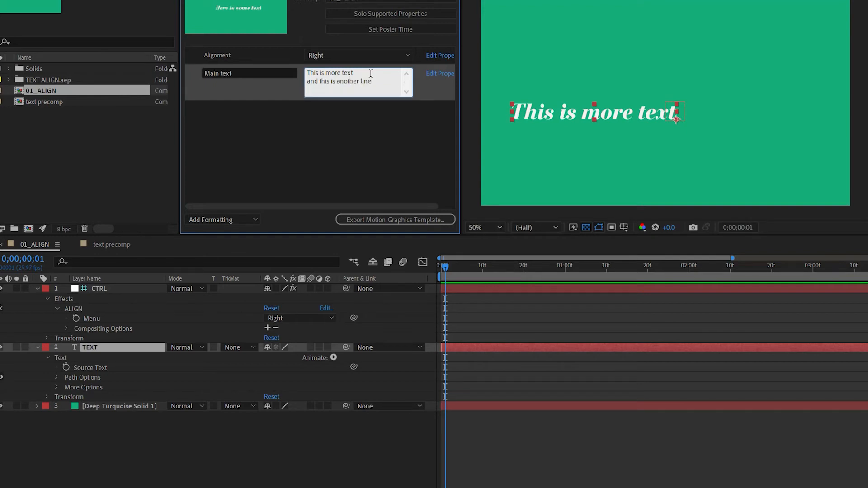
pyautogui.write('and more!')
pyautogui.click(351, 144)
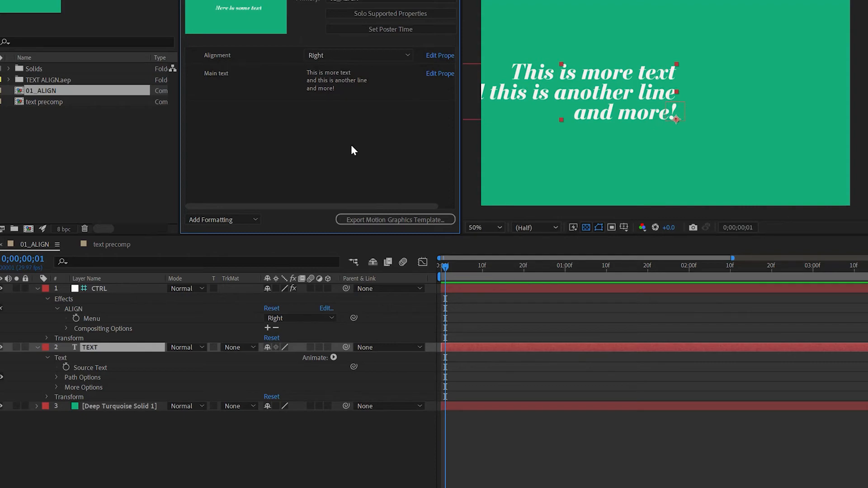
# - Test the Alignment control on the three-line text by cycling through Center, Left and Right, ending on Center
pyautogui.click(392, 58)
pyautogui.click(386, 78)
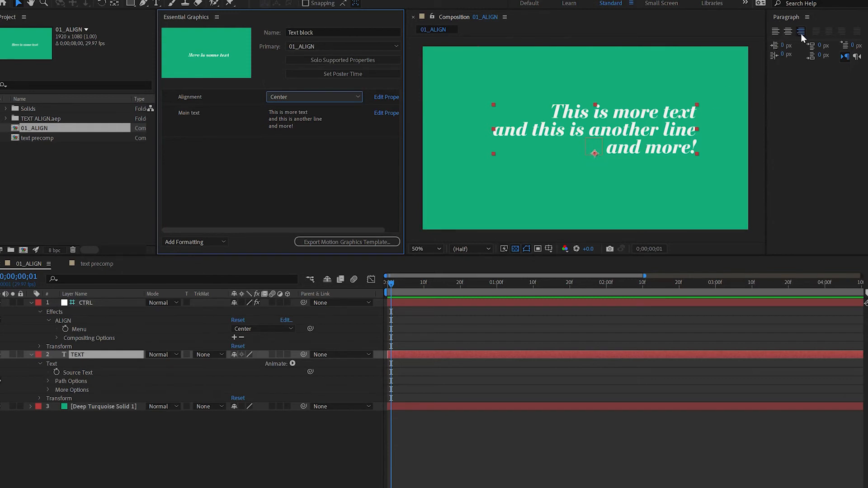
pyautogui.click(313, 96)
pyautogui.click(313, 110)
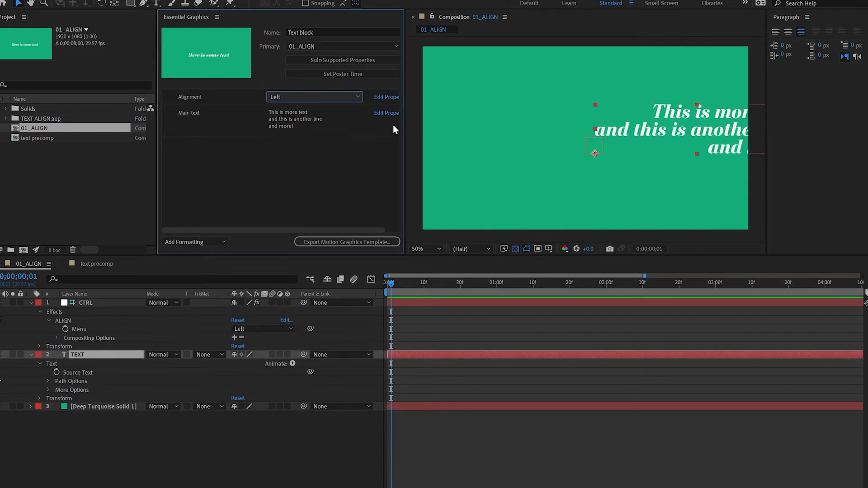
pyautogui.click(288, 96)
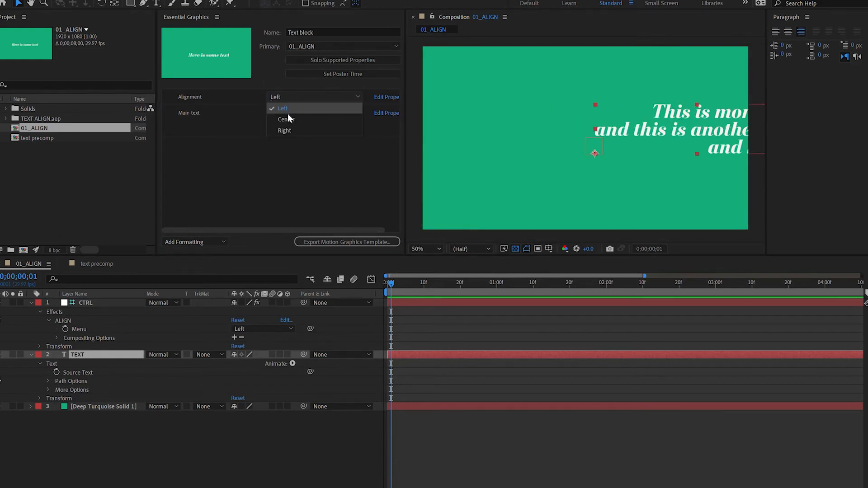
pyautogui.click(288, 118)
pyautogui.click(299, 96)
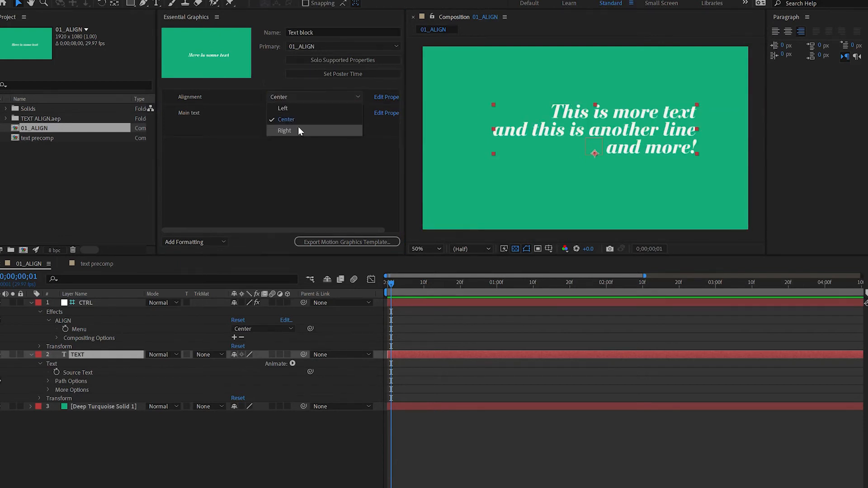
pyautogui.click(298, 128)
pyautogui.click(303, 98)
pyautogui.click(302, 118)
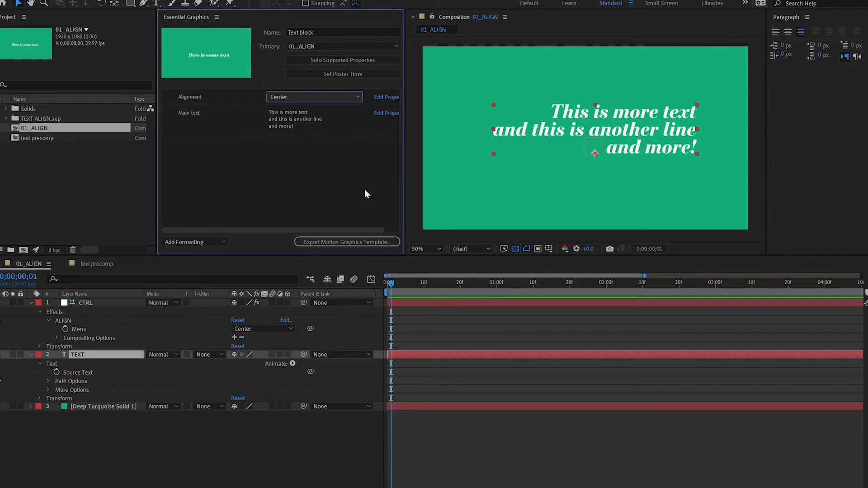
# - Center the TEXT layer's paragraph, and left-align it with the Alignment control set to Left
pyautogui.click(788, 32)
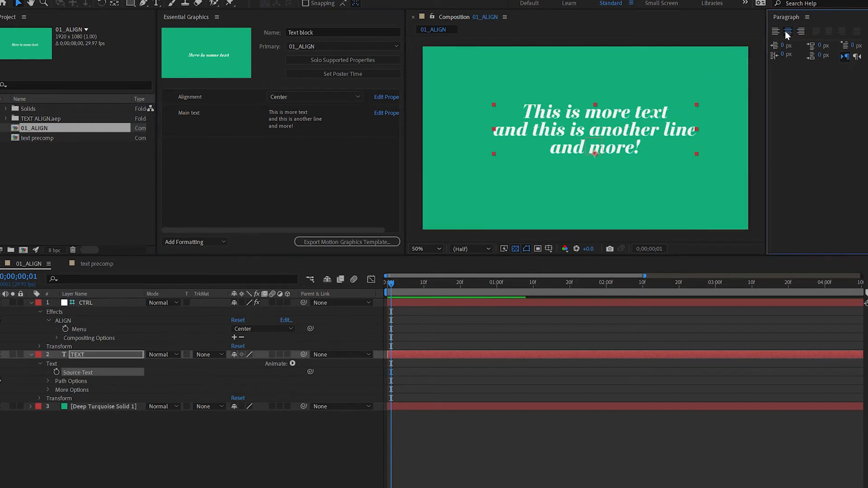
pyautogui.click(334, 98)
pyautogui.click(328, 113)
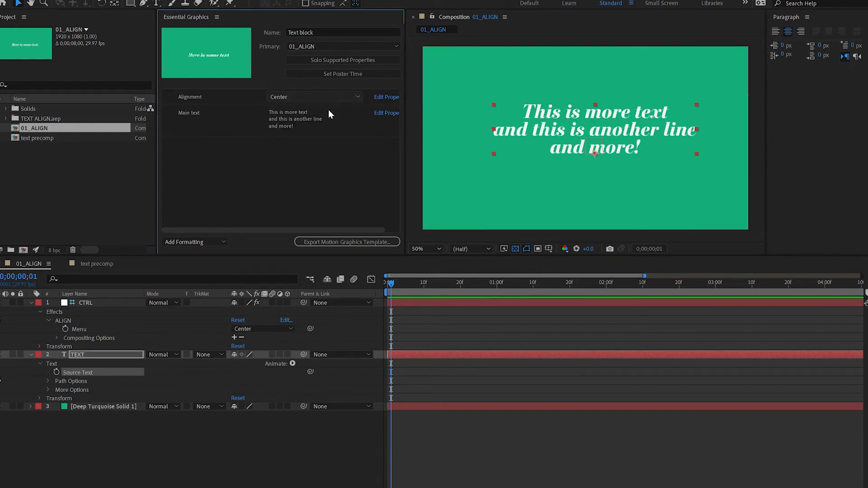
pyautogui.click(775, 32)
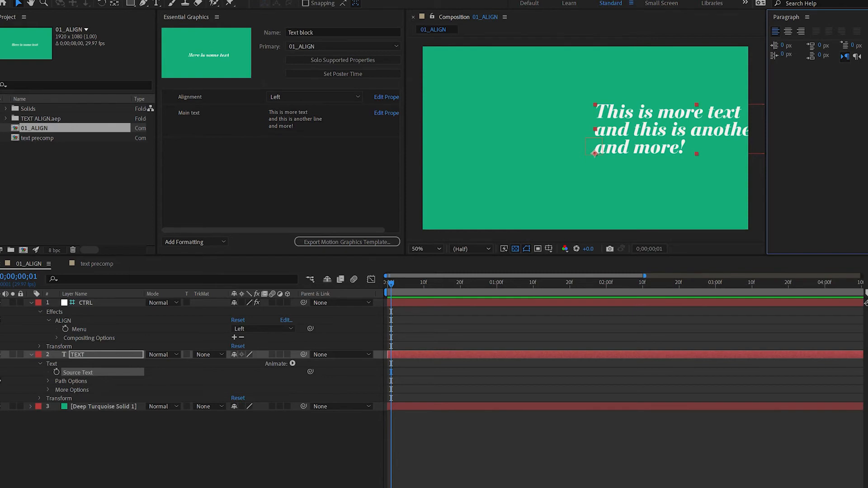
# - Delete the whole Anchor Point expression from the TEXT layer
pyautogui.click(90, 355)
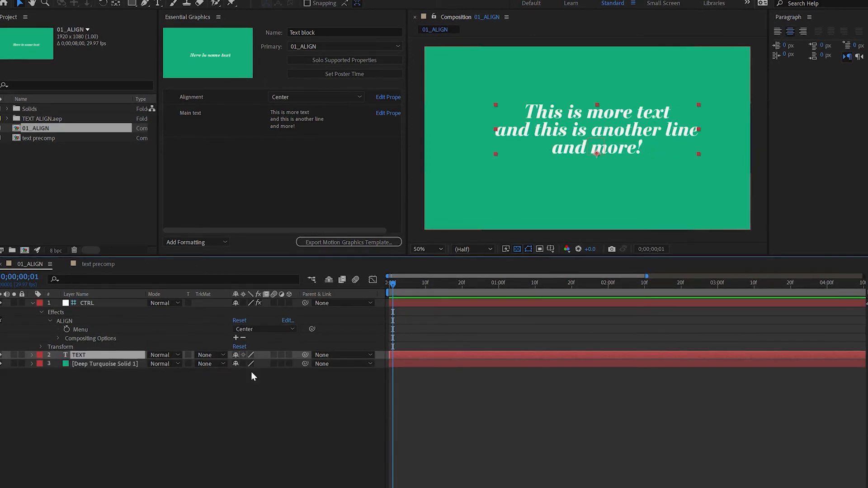
pyautogui.press('e')
pyautogui.press('e')
pyautogui.click(416, 410)
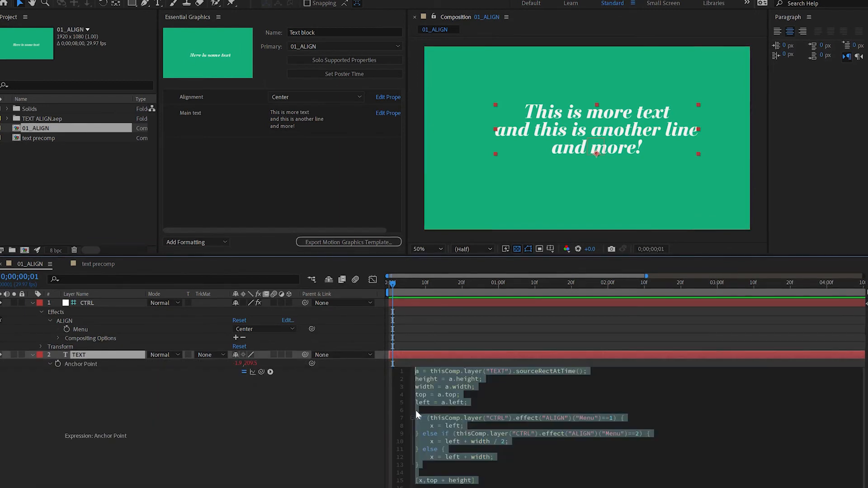
pyautogui.press('BackSpace')
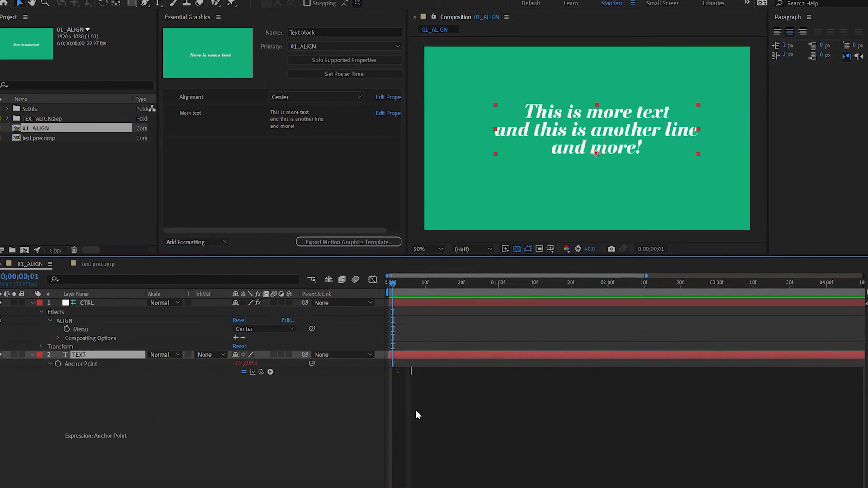
pyautogui.click(187, 457)
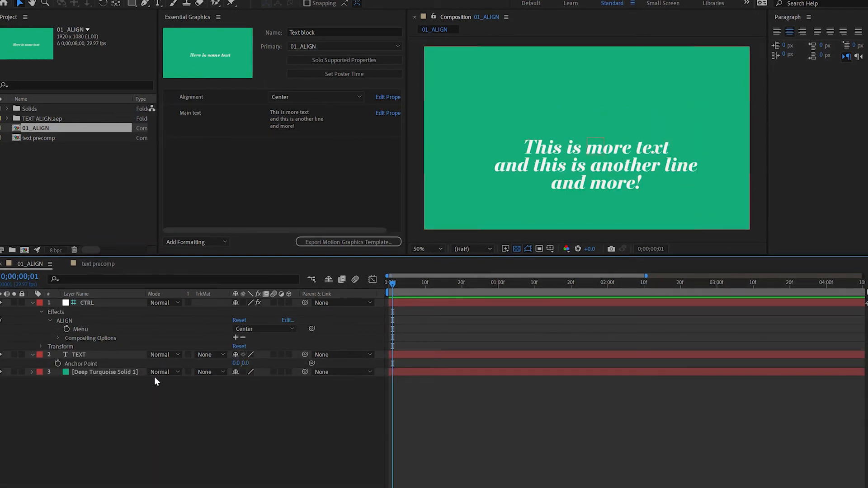
# - Pre-compose the TEXT layer as "TEXT precomp" with all attributes moved into it, and open the new composition
pyautogui.click(126, 355)
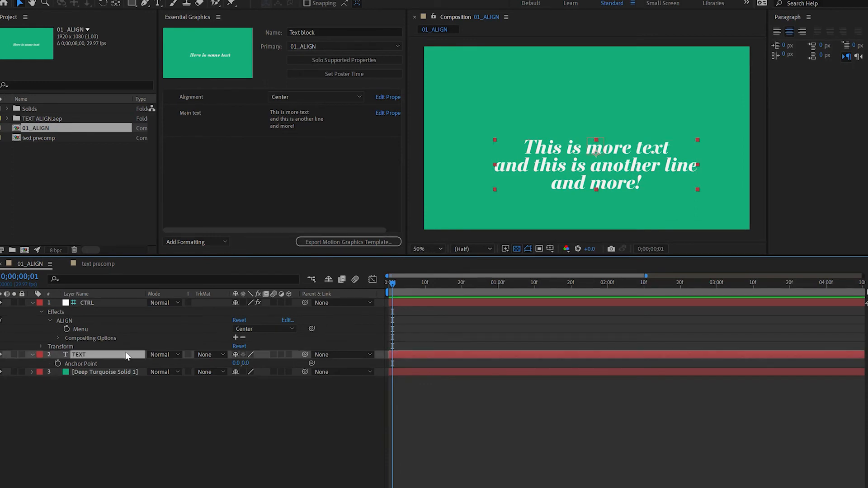
pyautogui.rightClick(126, 353)
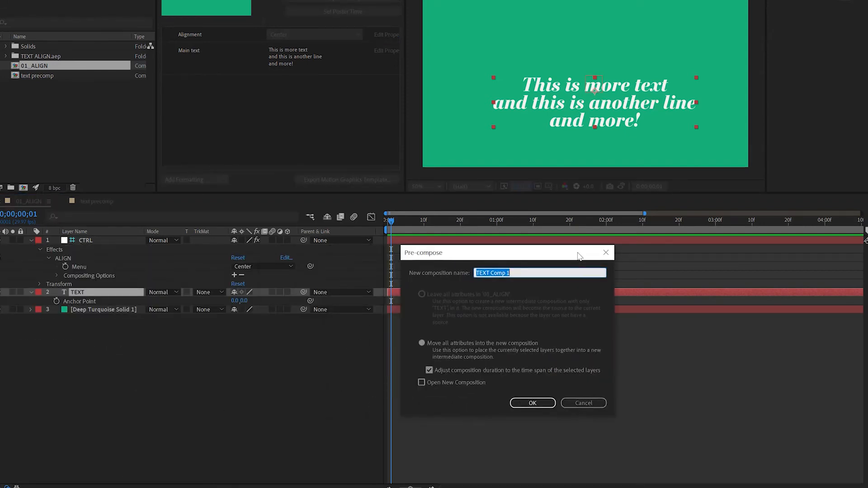
pyautogui.write('TEXT precomp')
pyautogui.press('Return')
pyautogui.doubleClick(118, 291)
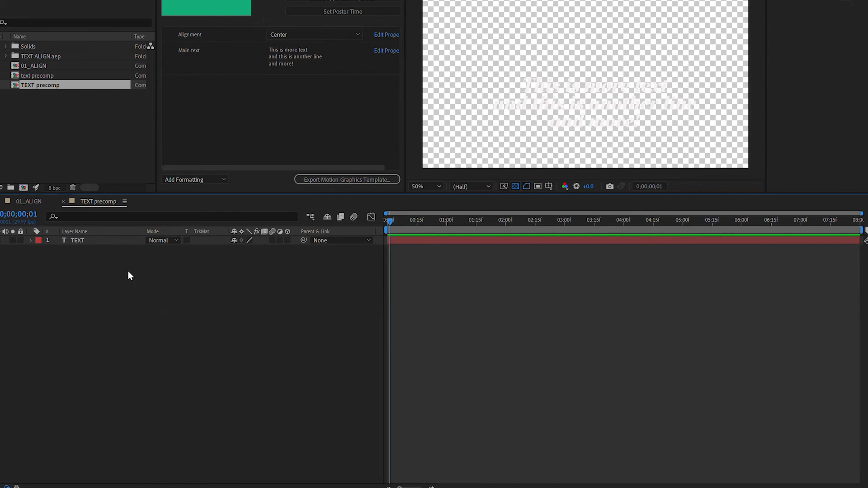
# - Rename the TEXT layer as "GUIDE TEXT"
pyautogui.click(113, 241)
pyautogui.press('Return')
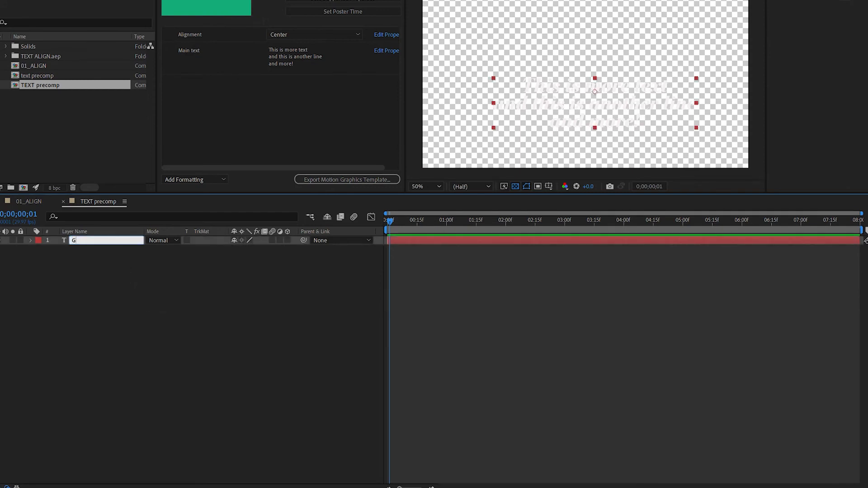
pyautogui.write('GUIDE TEXT')
pyautogui.click(108, 292)
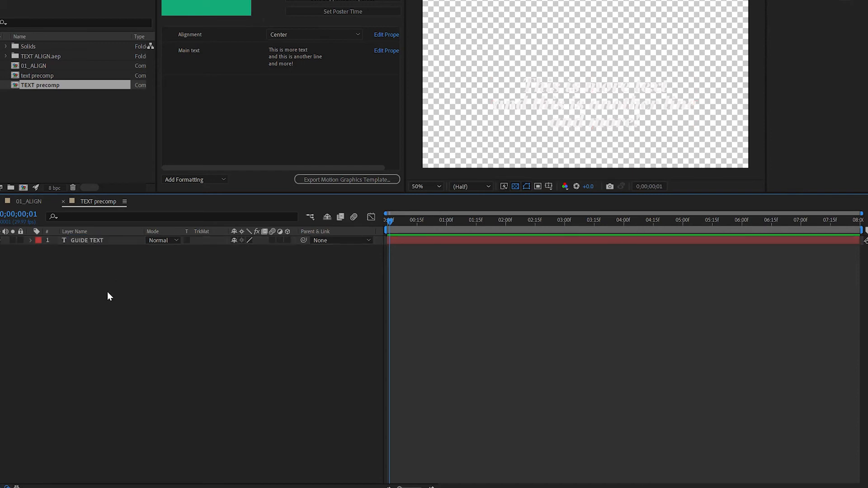
# - Duplicate the GUIDE TEXT layer and rename the copy as "ALIGNED TEXT"
pyautogui.click(107, 242)
pyautogui.hotkey('ctrl', 'd')
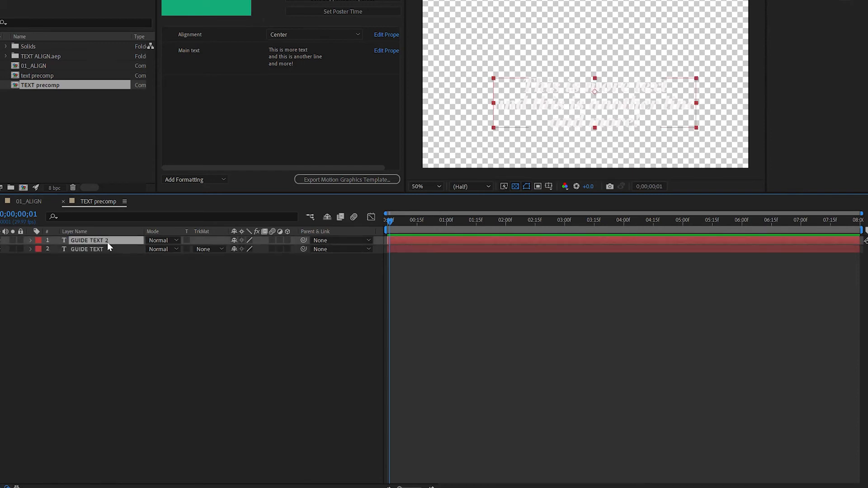
pyautogui.press('Return')
pyautogui.write('ALI')
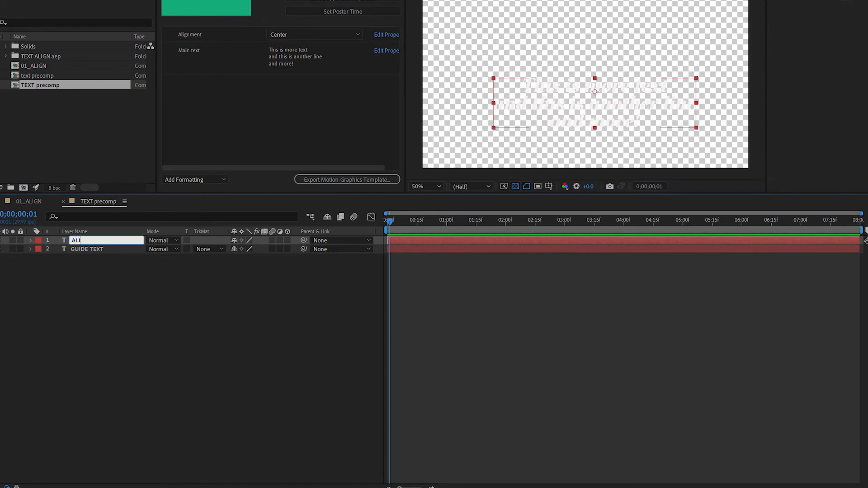
pyautogui.write('GNED TEXT')
pyautogui.click(116, 279)
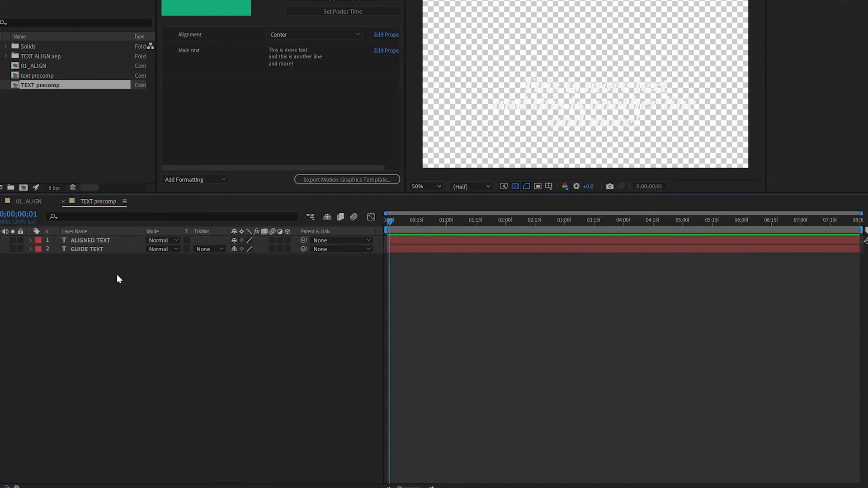
# - Turn off the transparency grid and link ALIGNED TEXT's Source Text to the Source Text of GUIDE TEXT with the pick whip
pyautogui.click(31, 241)
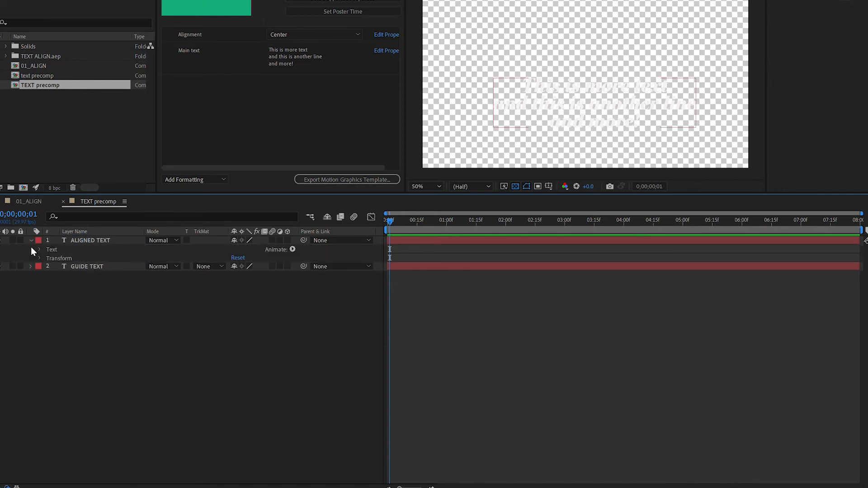
pyautogui.click(40, 250)
pyautogui.click(30, 292)
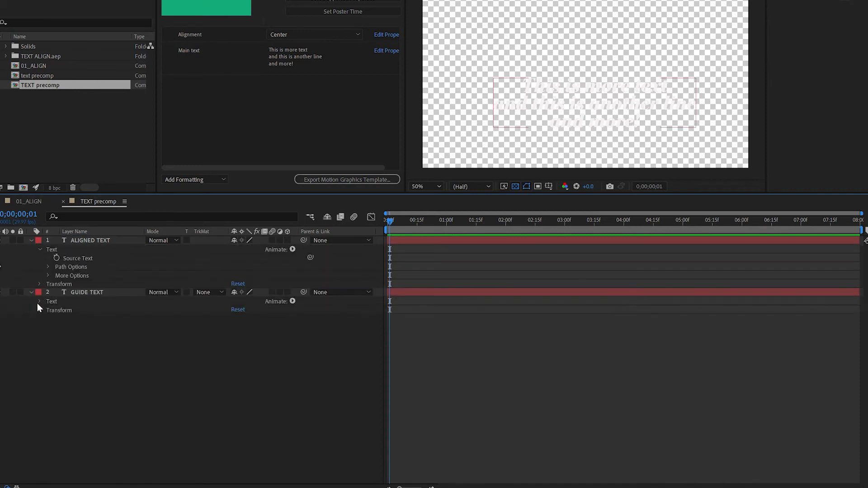
pyautogui.click(40, 301)
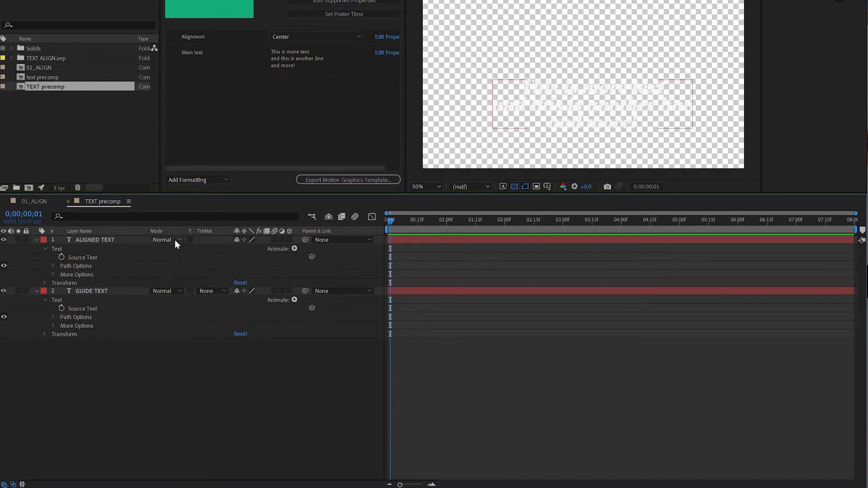
pyautogui.click(514, 187)
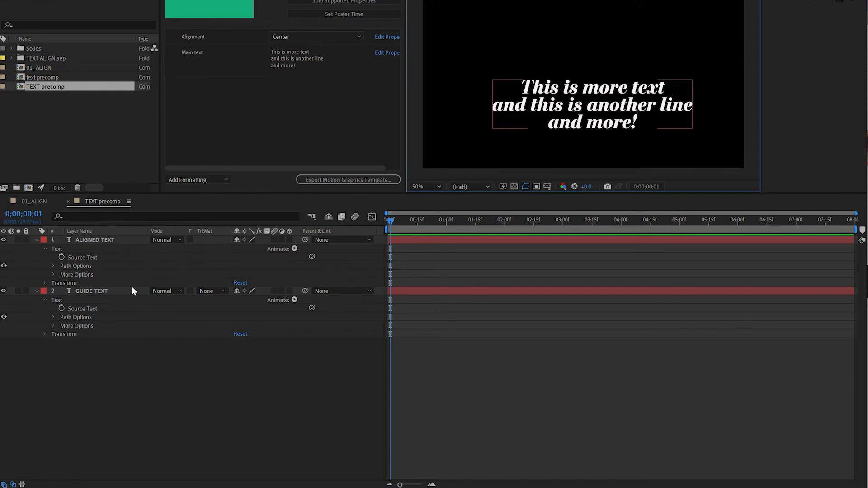
pyautogui.moveTo(311, 257); pyautogui.dragTo(108, 312)
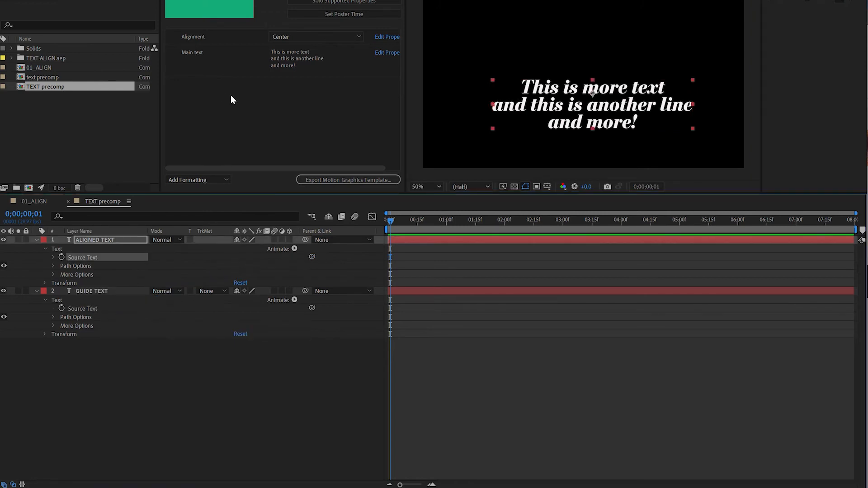
# - Delete the Main text property from the Essential Graphics template
pyautogui.click(232, 66)
pyautogui.press('Delete')
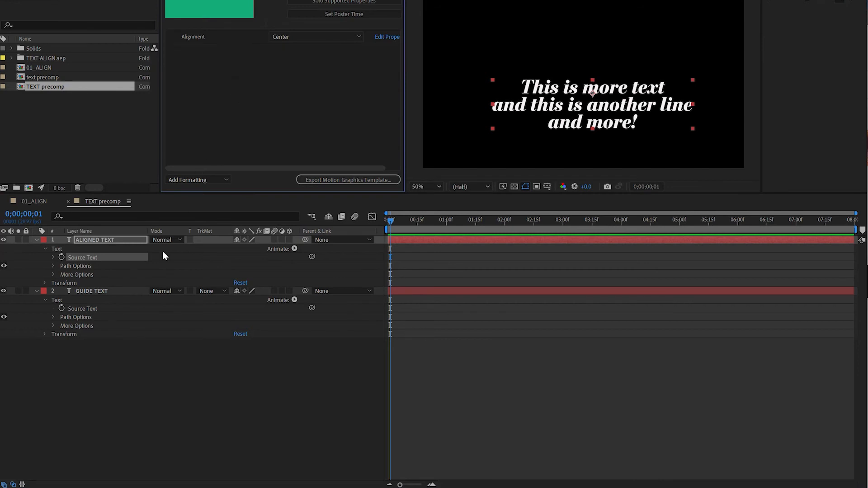
pyautogui.click(110, 346)
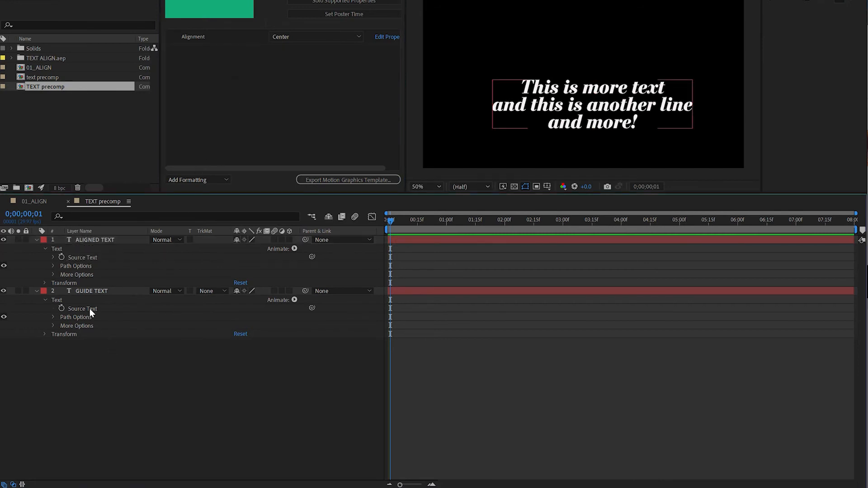
# - Add GUIDE TEXT's Source Text to the Essential Graphics template and name the property "Text"
pyautogui.click(89, 309)
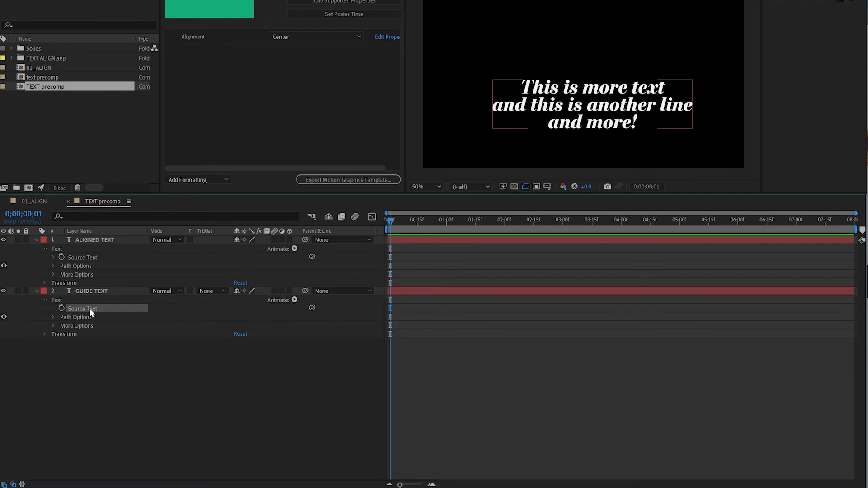
pyautogui.moveTo(89, 308); pyautogui.dragTo(220, 114)
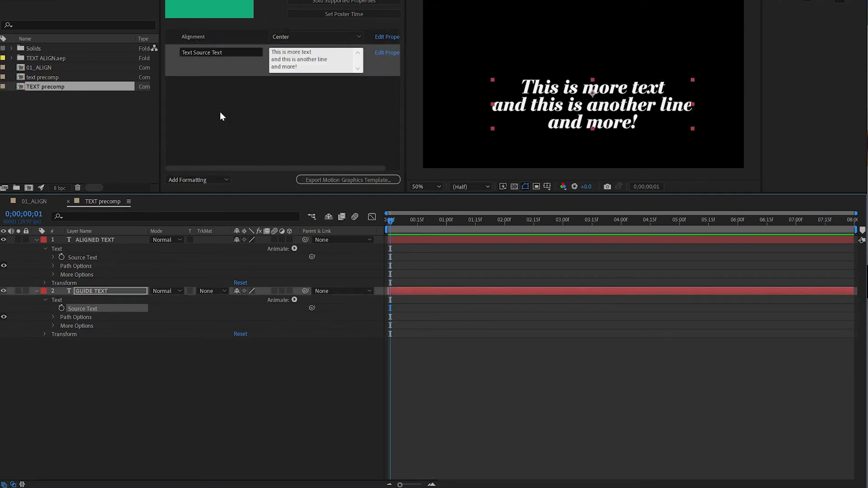
pyautogui.click(225, 53)
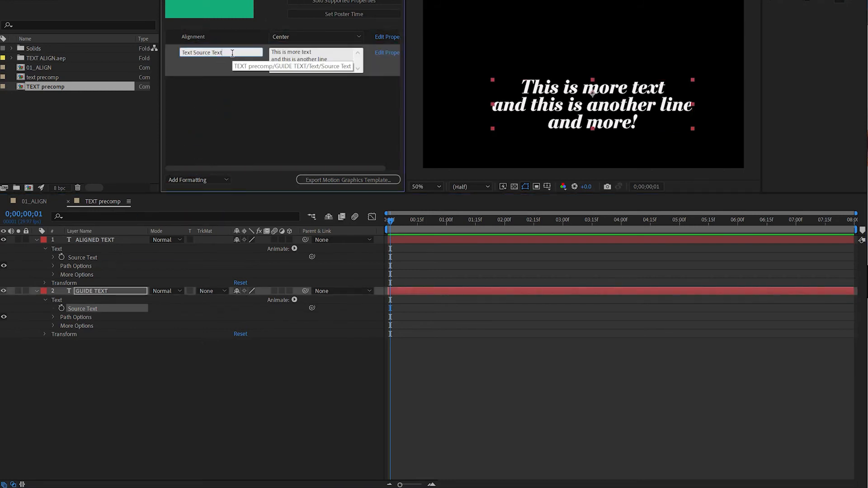
pyautogui.click(231, 52)
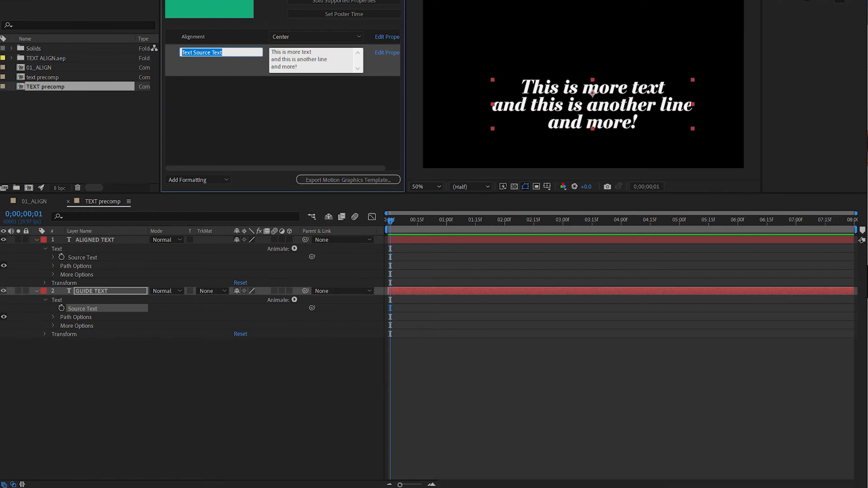
pyautogui.write('Text')
pyautogui.click(230, 137)
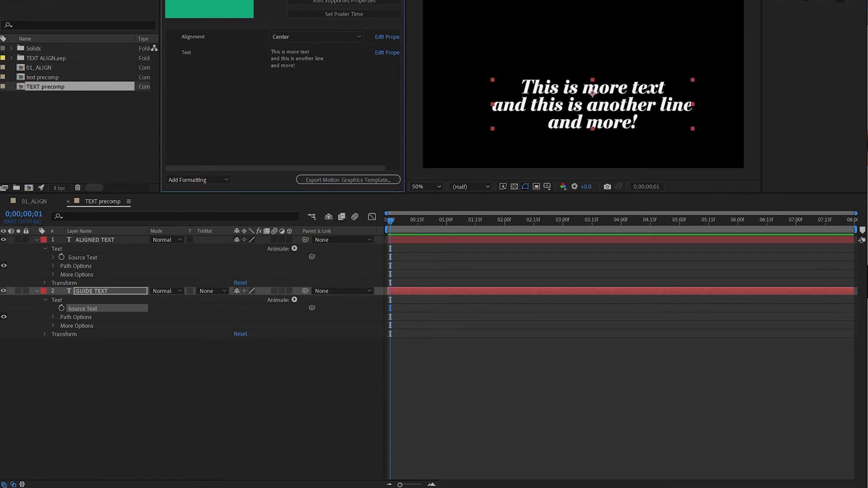
# - Hide the GUIDE TEXT layer and left-align the paragraph of the ALIGNED TEXT layer
pyautogui.click(4, 291)
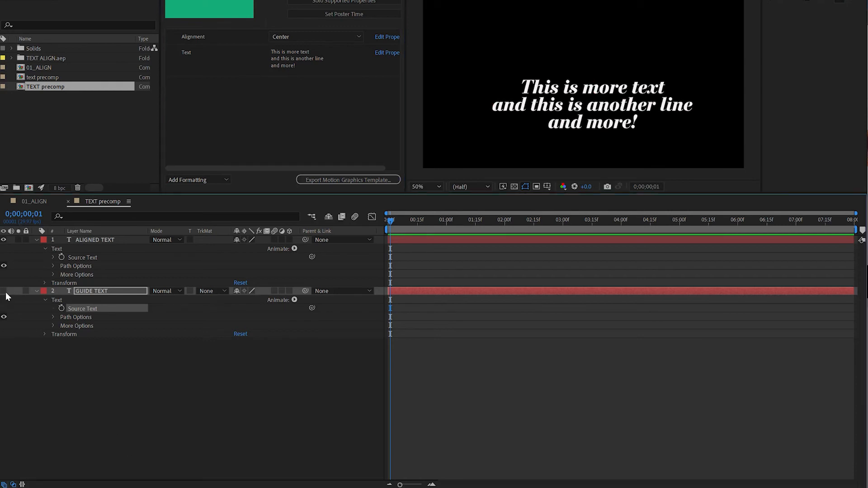
pyautogui.click(37, 291)
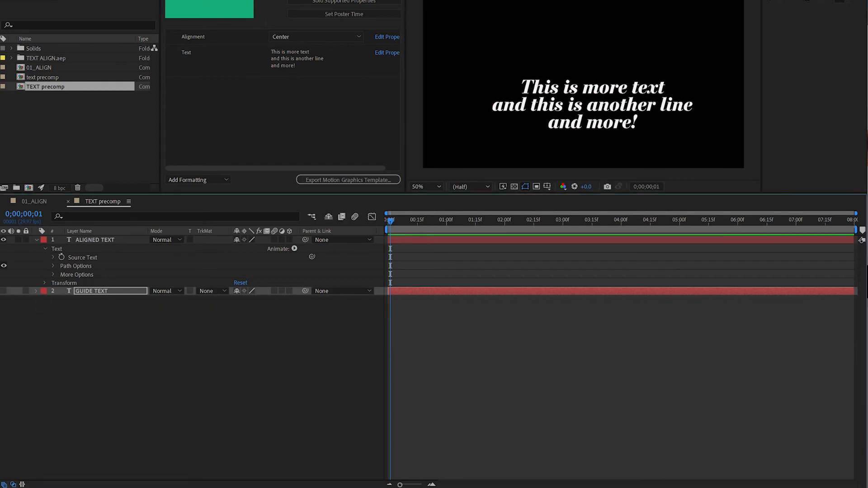
pyautogui.click(123, 240)
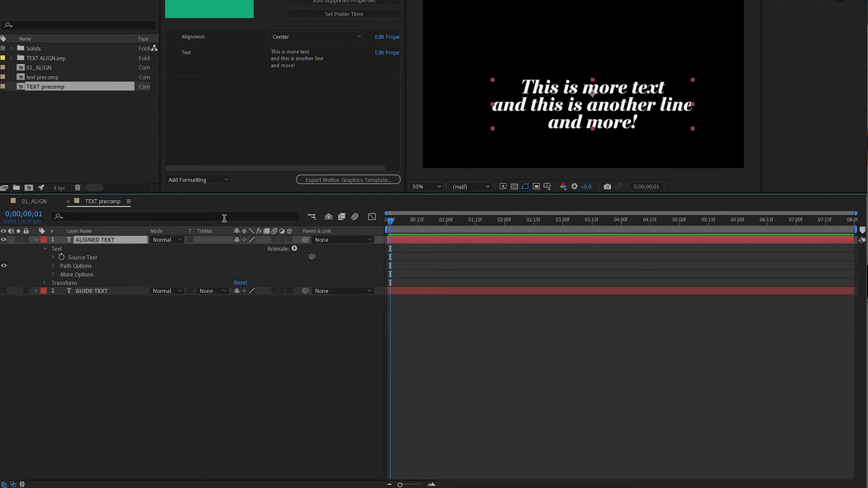
pyautogui.hotkey('ctrl', 'shift', 'l')
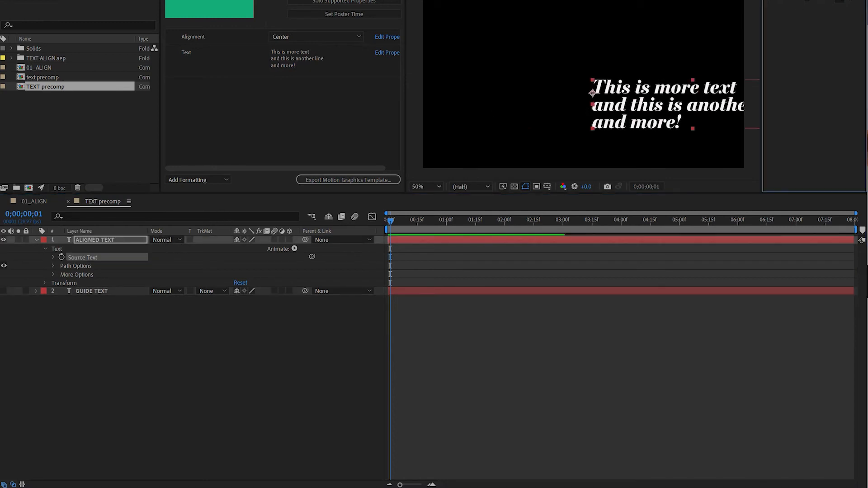
# - Scale the ALIGNED TEXT layer to 75% and move it so the left-aligned lines start near the frame's centre and fit inside it
pyautogui.click(660, 106)
pyautogui.moveTo(660, 106); pyautogui.dragTo(607, 93)
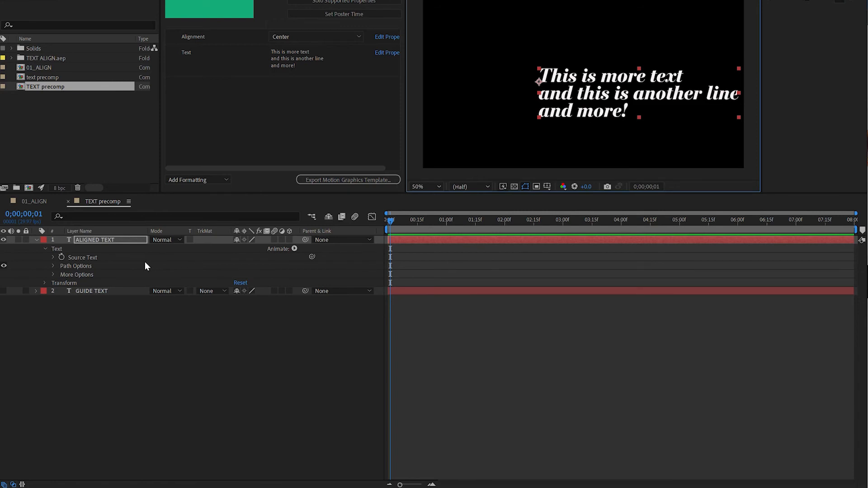
pyautogui.press('s')
pyautogui.moveTo(252, 248); pyautogui.dragTo(240, 248)
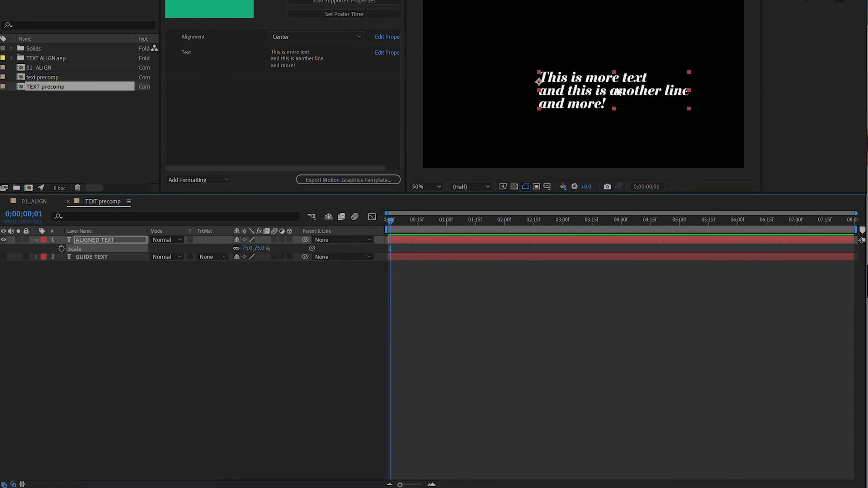
pyautogui.moveTo(617, 94); pyautogui.dragTo(661, 93)
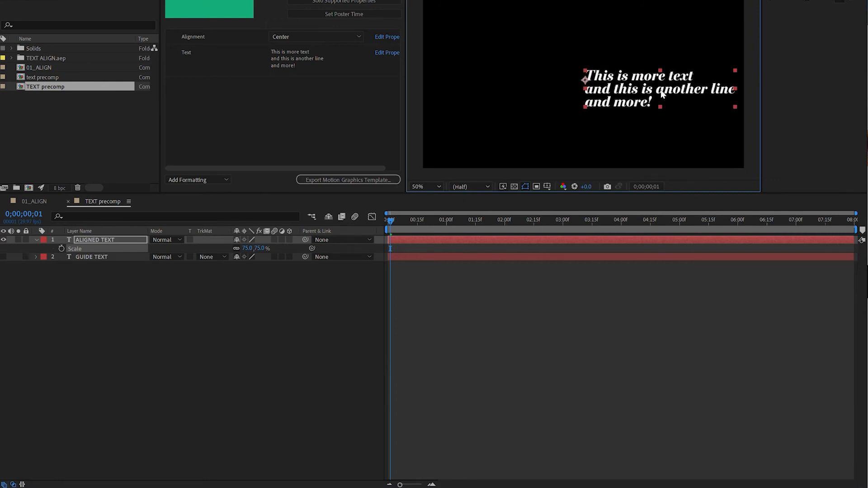
# - Test center and right paragraph alignment on the ALIGNED TEXT layer, ending on left alignment
pyautogui.click(781, 1)
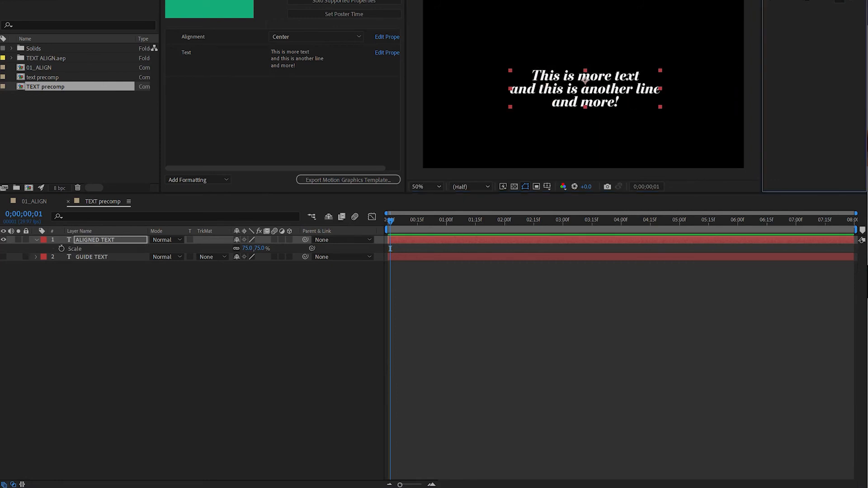
pyautogui.hotkey('ctrl', 'shift', 'r')
pyautogui.hotkey('ctrl', 'shift', 'c')
pyautogui.hotkey('ctrl', 'shift', 'l')
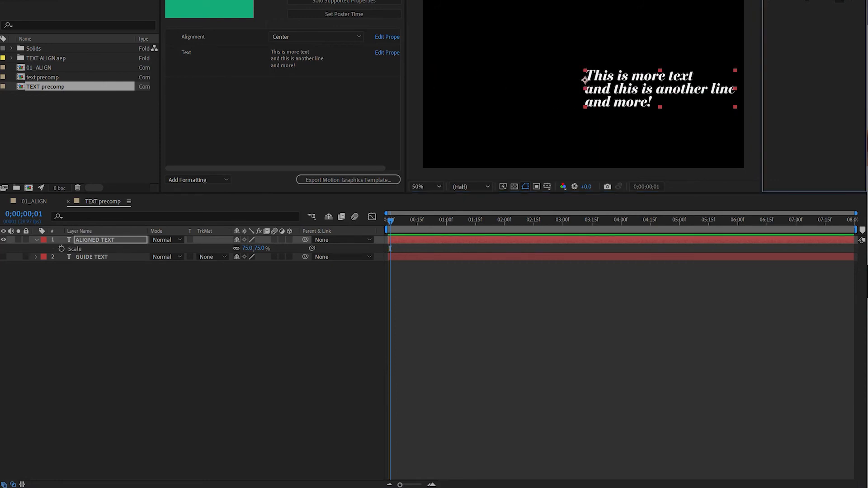
# - Set a Source Text keyframe with left-aligned text on the ALIGNED TEXT layer at 0;00;01;00
pyautogui.click(36, 239)
pyautogui.click(85, 242)
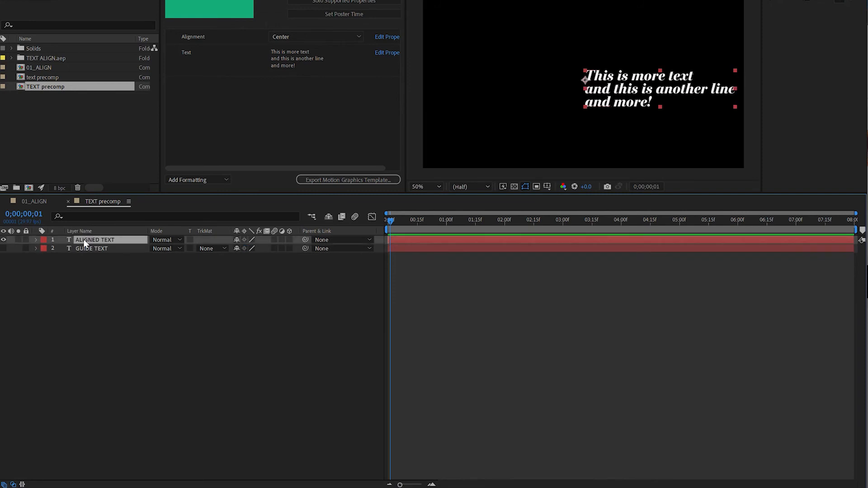
pyautogui.click(36, 239)
pyautogui.click(46, 257)
pyautogui.click(44, 249)
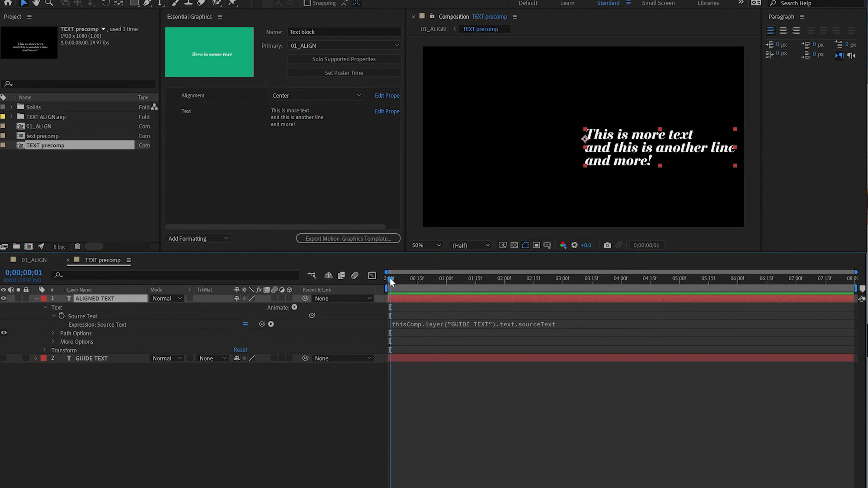
pyautogui.moveTo(390, 278); pyautogui.dragTo(445, 283)
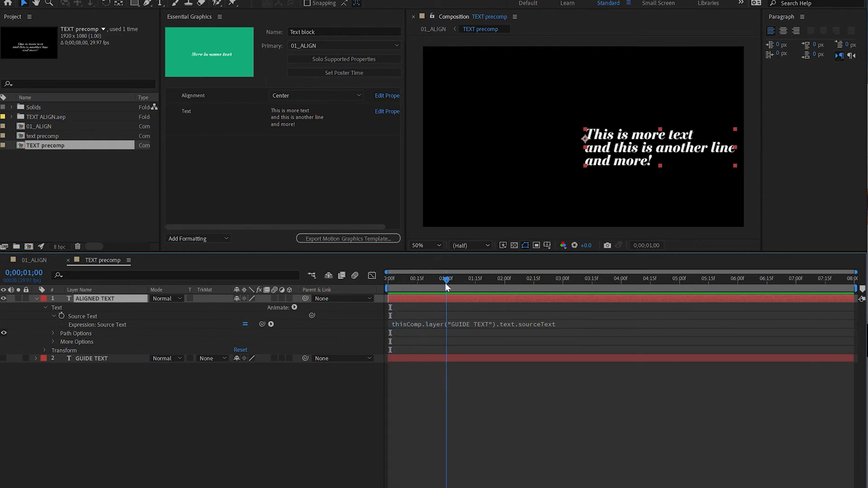
pyautogui.click(62, 315)
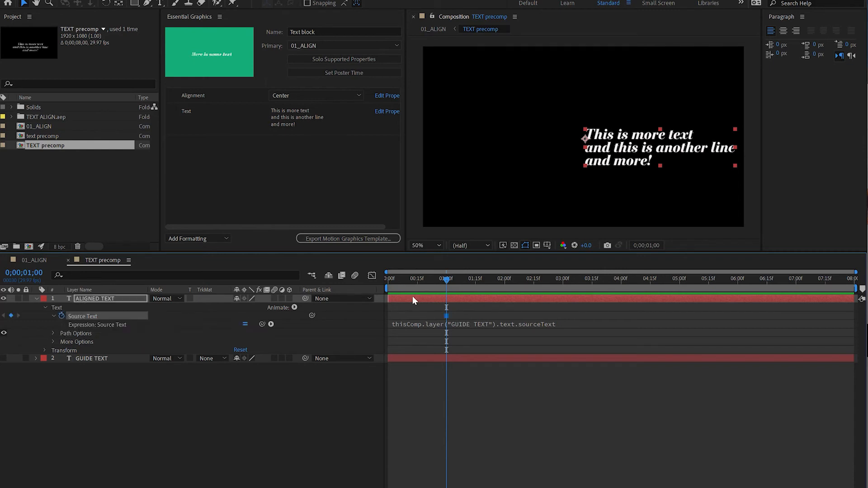
# - Add ALIGNED TEXT Source Text keyframes with center alignment at 0;00;02;00 and right alignment at 0;00;03;00
pyautogui.moveTo(450, 279); pyautogui.dragTo(506, 280)
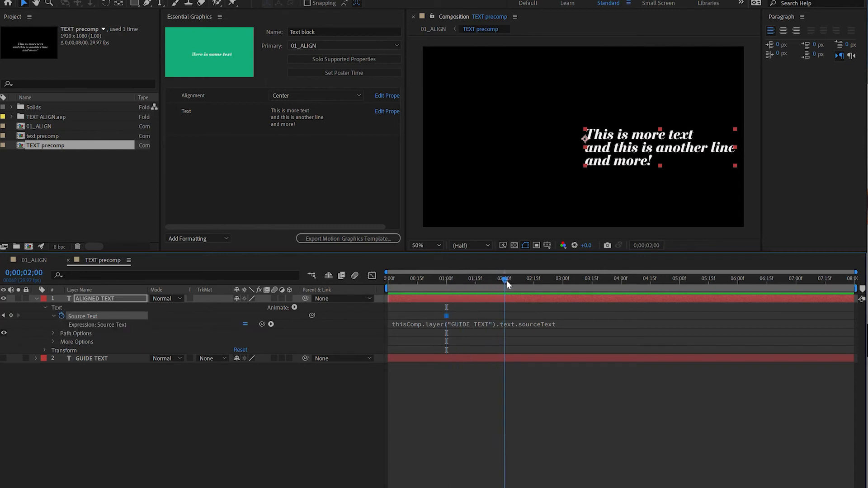
pyautogui.click(783, 31)
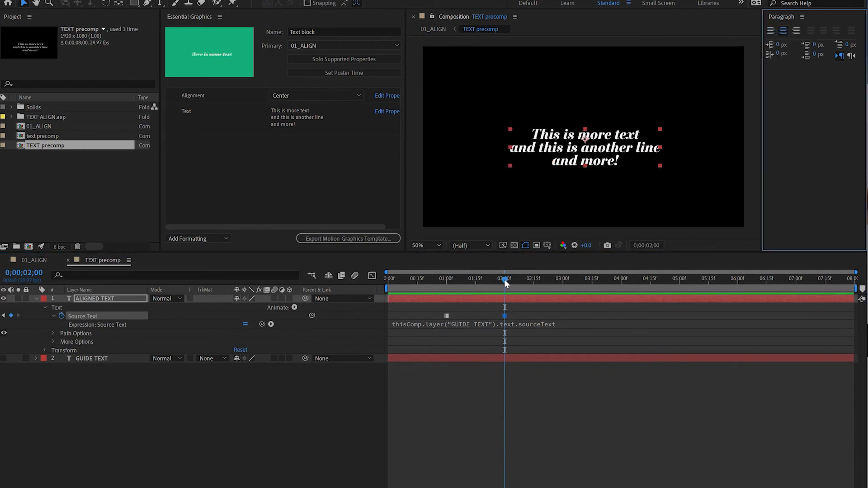
pyautogui.moveTo(504, 279); pyautogui.dragTo(562, 284)
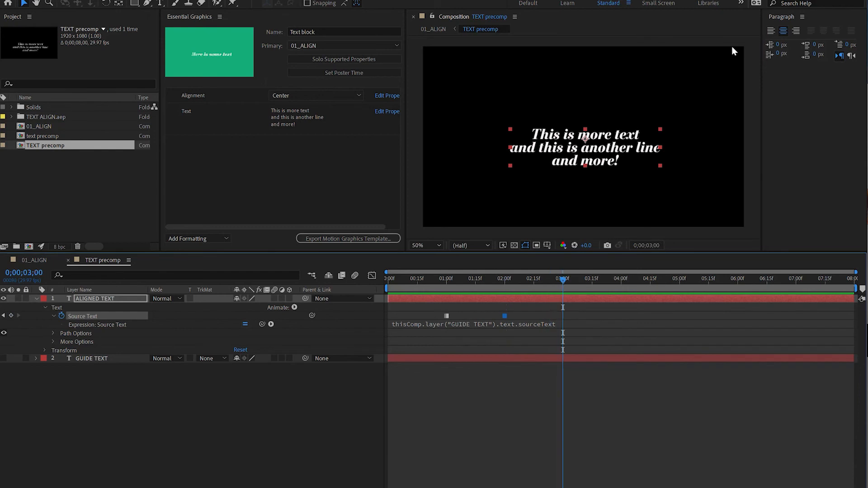
pyautogui.click(795, 32)
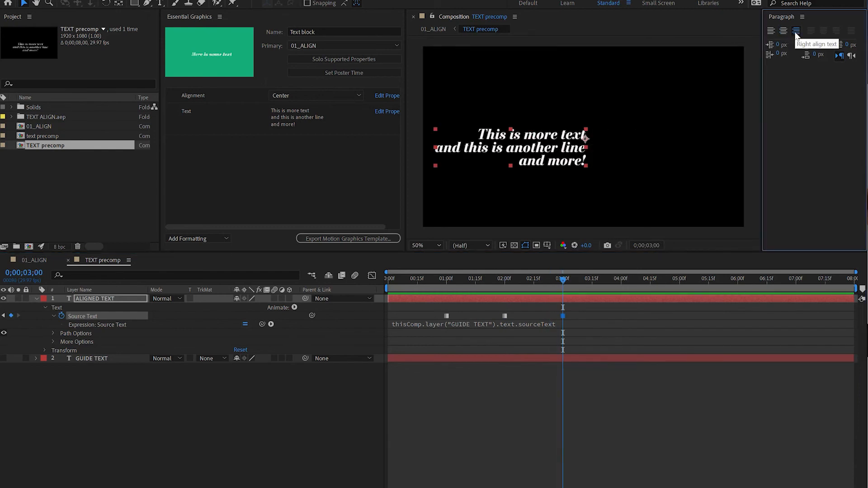
# - Move the current time to 0;00;03;11 and change the last line of the template's Text property to "and more!!"
pyautogui.moveTo(564, 281); pyautogui.dragTo(584, 282)
pyautogui.click(290, 117)
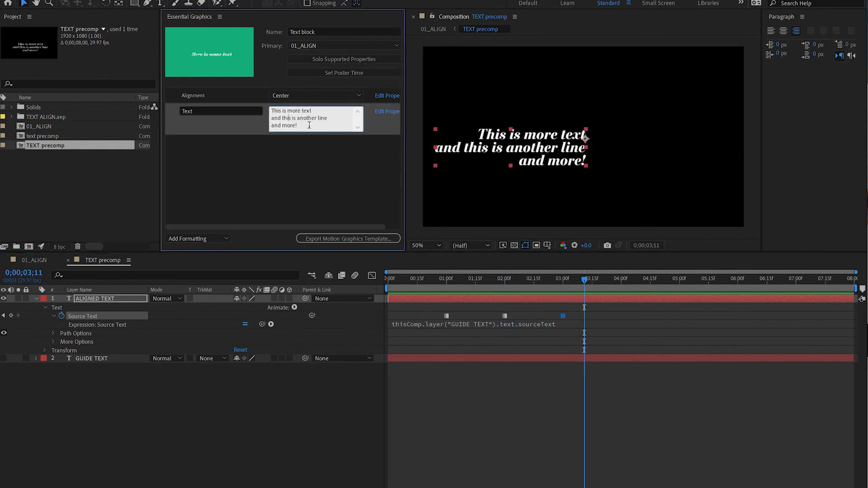
pyautogui.write('!')
pyautogui.click(304, 148)
pyautogui.click(337, 458)
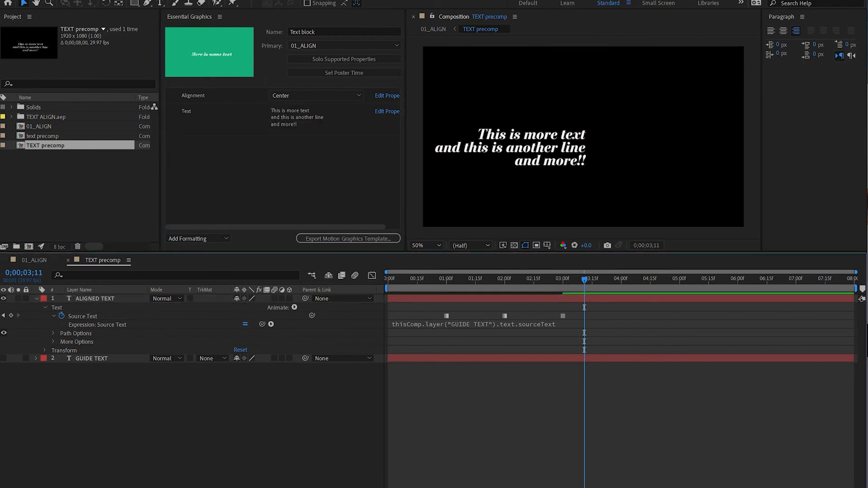
# - Return to the 01_ALIGN composition and enable time remapping on the TEXT precomp layer
pyautogui.click(36, 298)
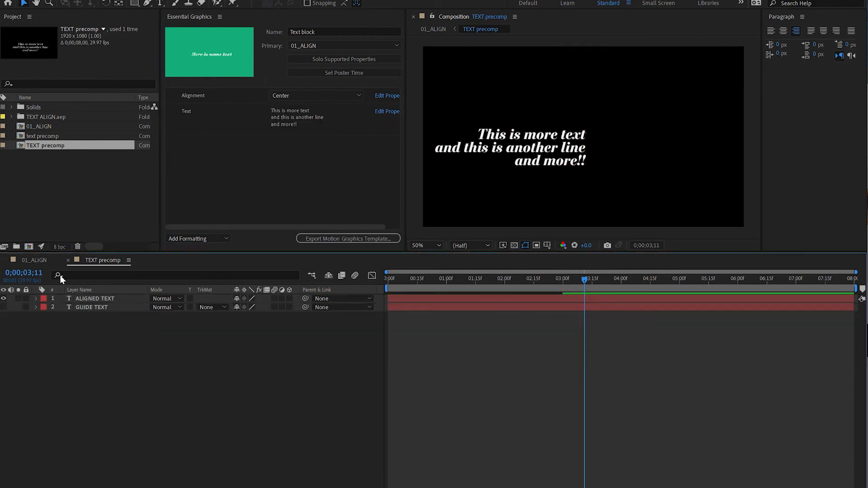
pyautogui.click(32, 260)
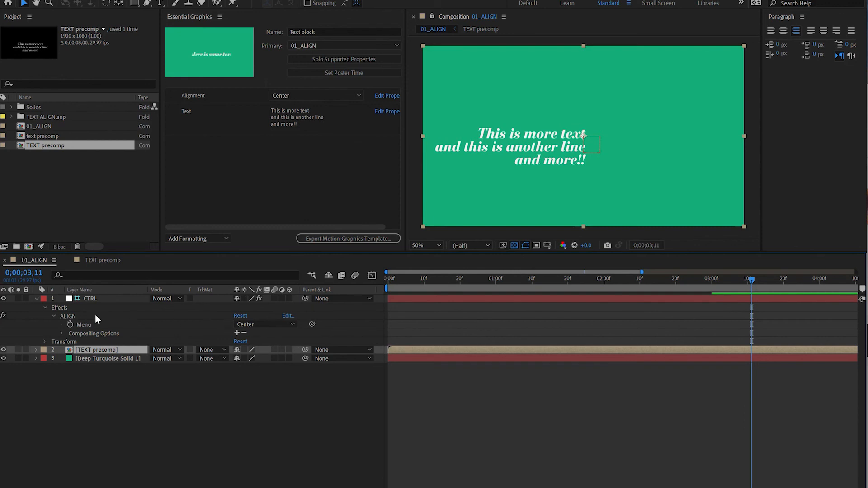
pyautogui.click(36, 299)
pyautogui.rightClick(115, 312)
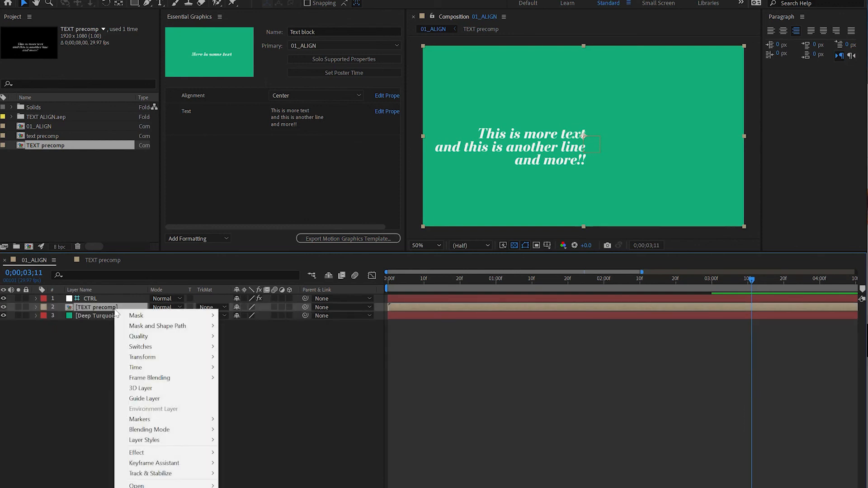
pyautogui.moveTo(192, 370)
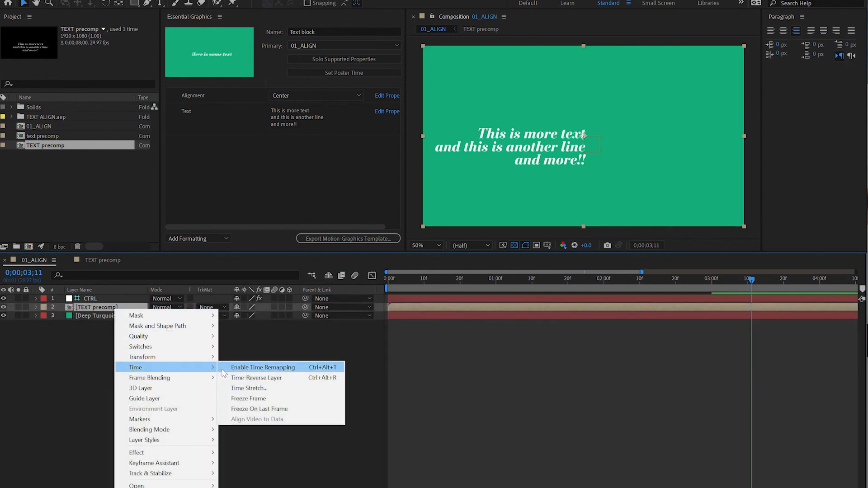
pyautogui.click(222, 369)
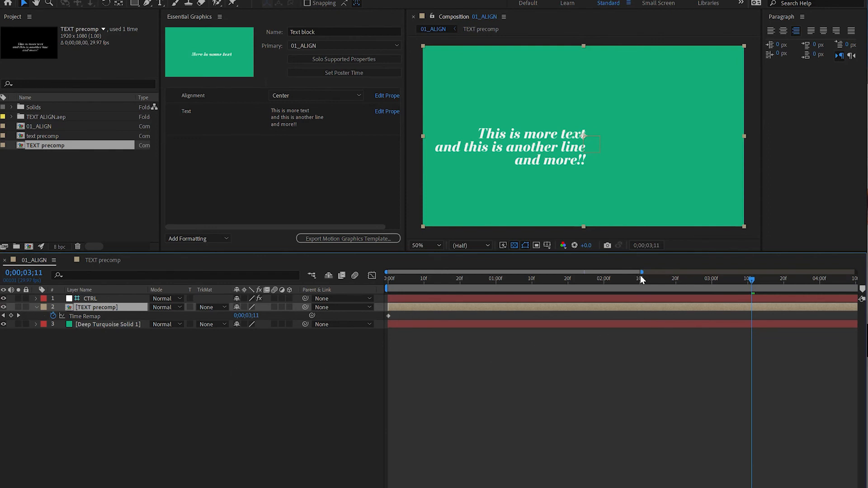
# - Delete the Time Remap keyframe at the end of the TEXT precomp layer
pyautogui.moveTo(641, 279); pyautogui.dragTo(859, 315)
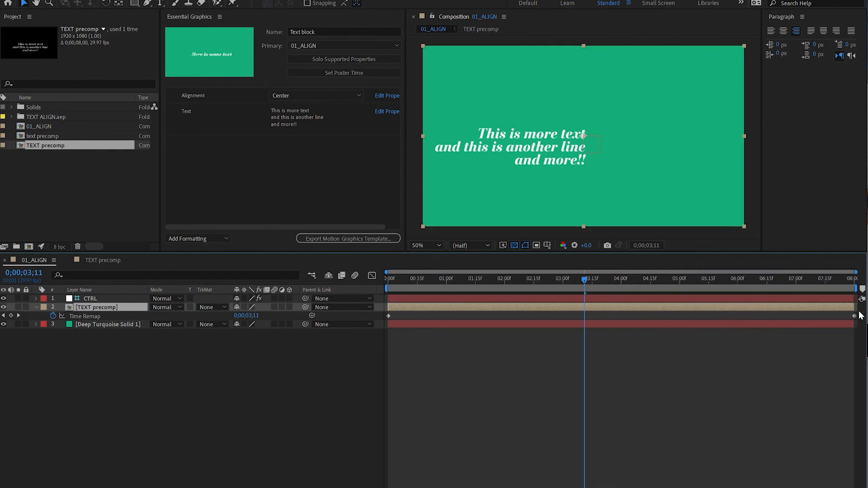
pyautogui.click(855, 316)
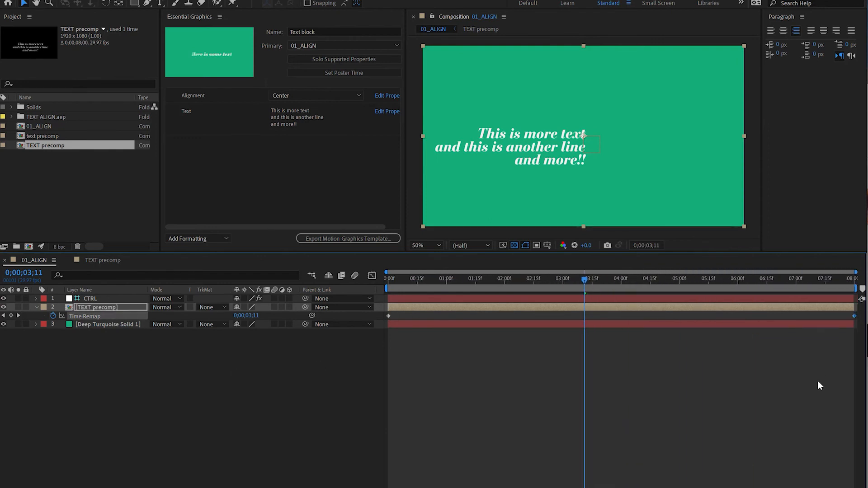
pyautogui.press('Delete')
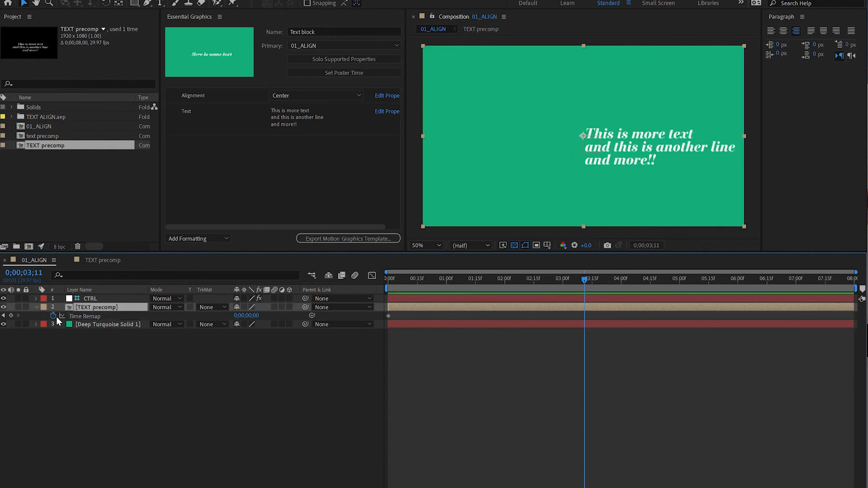
# - Add a Time Remap expression on TEXT precomp that returns 1 if the CTRL layer's ALIGN Menu equals 1
pyautogui.keyDown('alt'); pyautogui.click(53, 316); pyautogui.keyUp('alt')
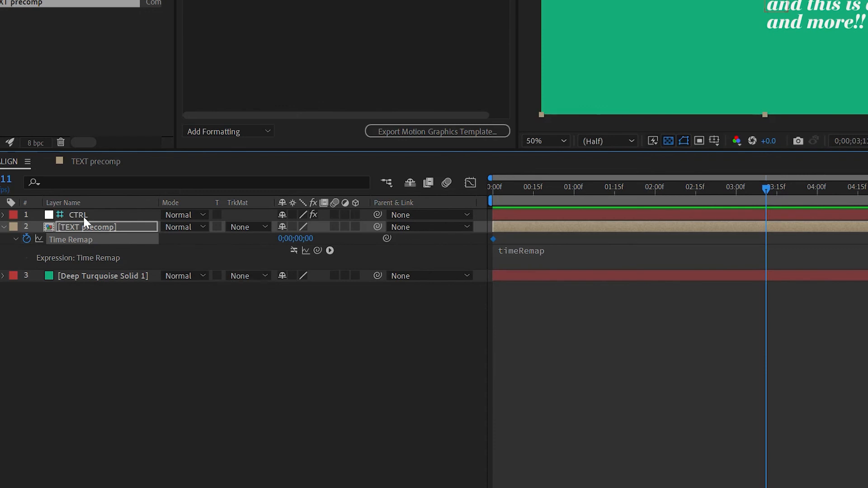
pyautogui.click(5, 215)
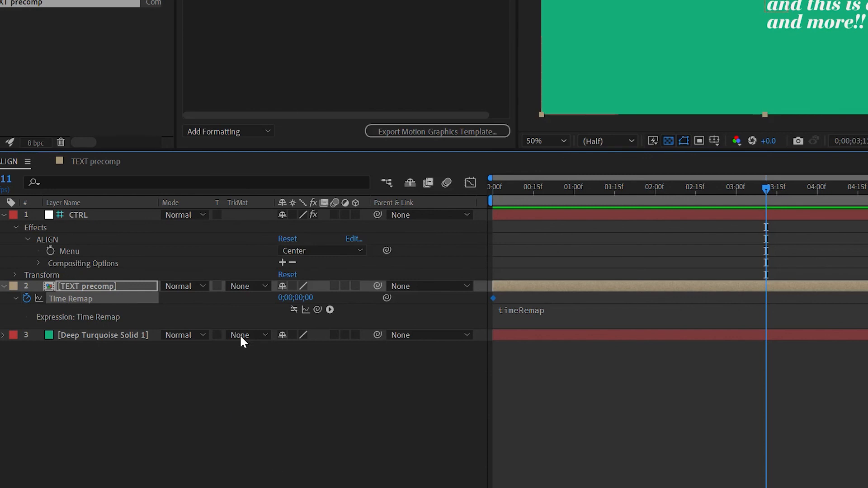
pyautogui.click(539, 313)
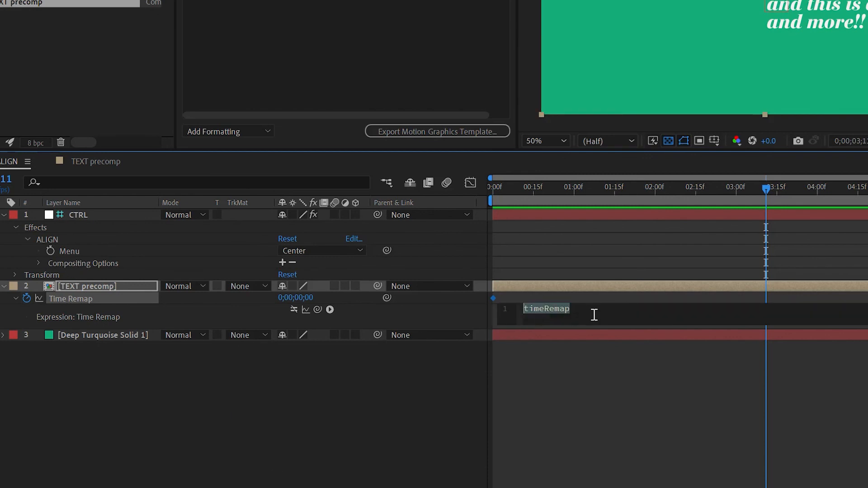
pyautogui.write('if')
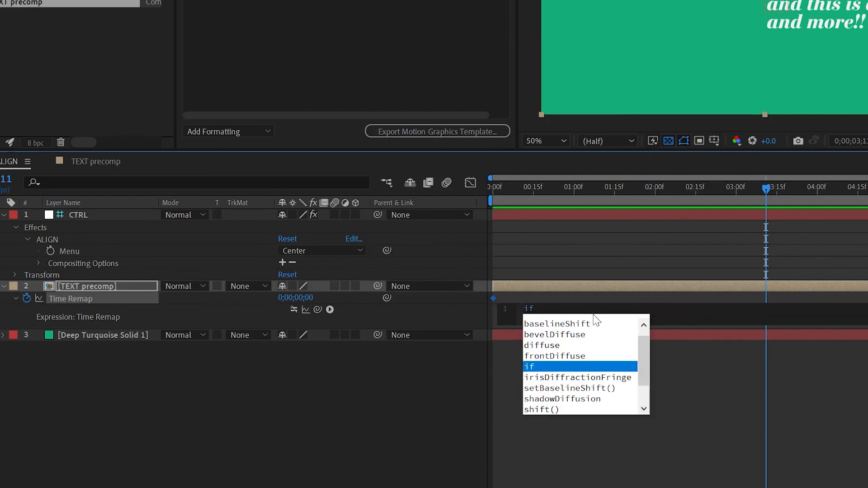
pyautogui.write('(')
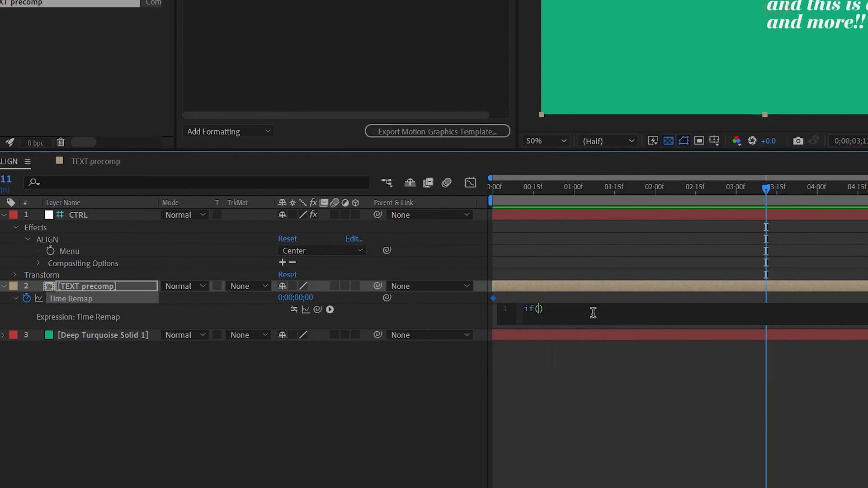
pyautogui.moveTo(319, 309); pyautogui.dragTo(57, 250)
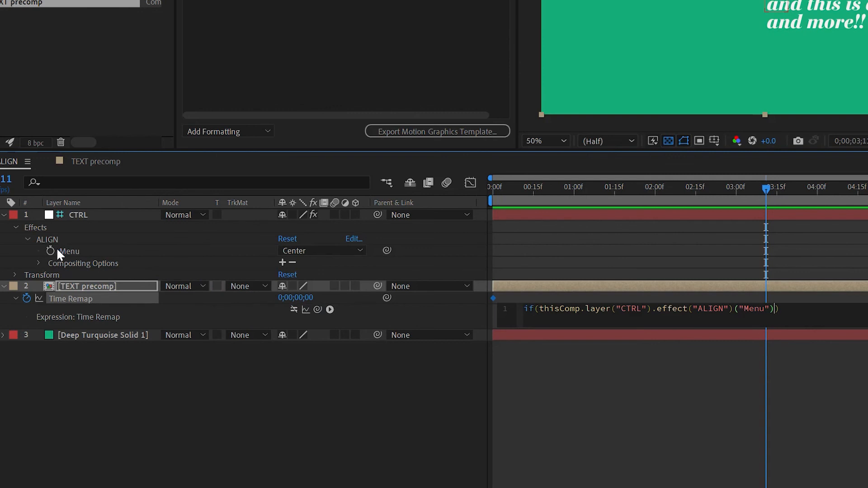
pyautogui.write('==1')
pyautogui.press('End')
pyautogui.write('{')
pyautogui.press('Return')
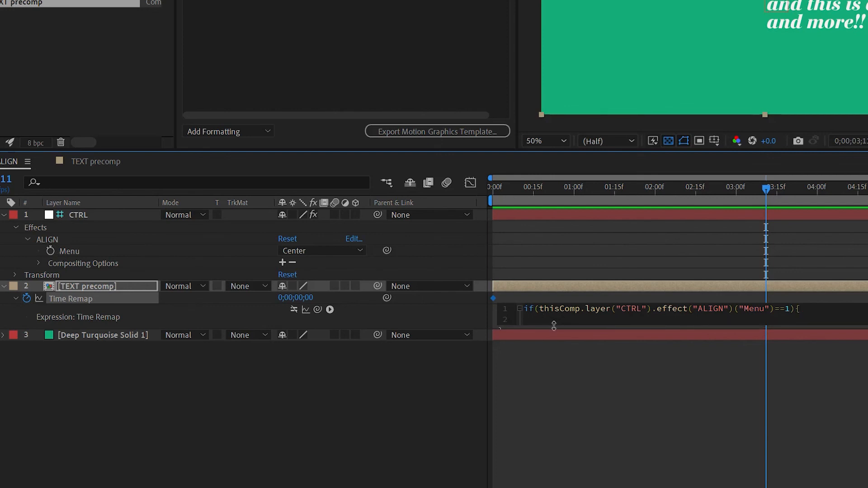
pyautogui.moveTo(557, 362); pyautogui.dragTo(558, 419)
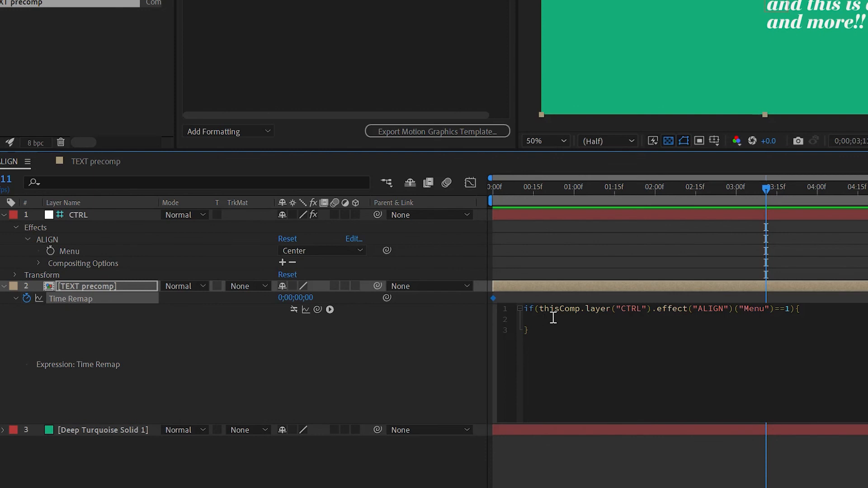
pyautogui.write('1; }')
# - Extend the Time Remap expression with an else-if branch returning 2.5 when the CTRL layer's ALIGN Menu equals 2
pyautogui.write(' else if(')
pyautogui.moveTo(317, 309); pyautogui.dragTo(99, 253)
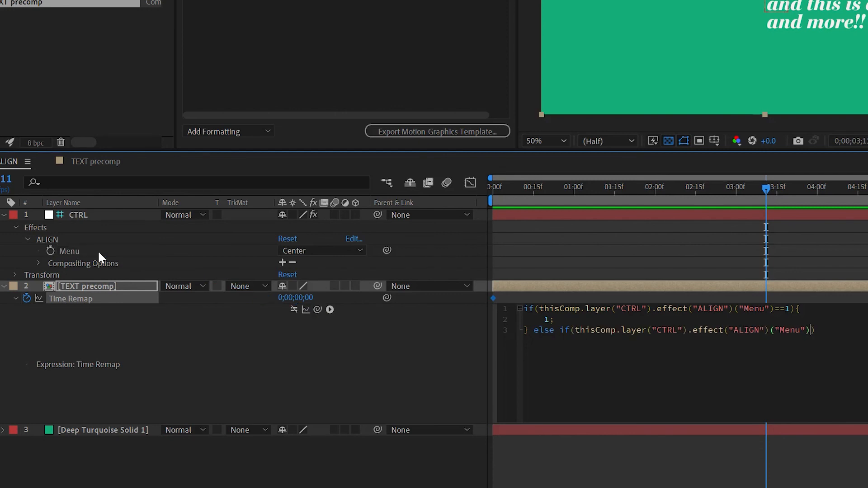
pyautogui.write('==2')
pyautogui.press('Right')
pyautogui.write('{')
pyautogui.press('Return')
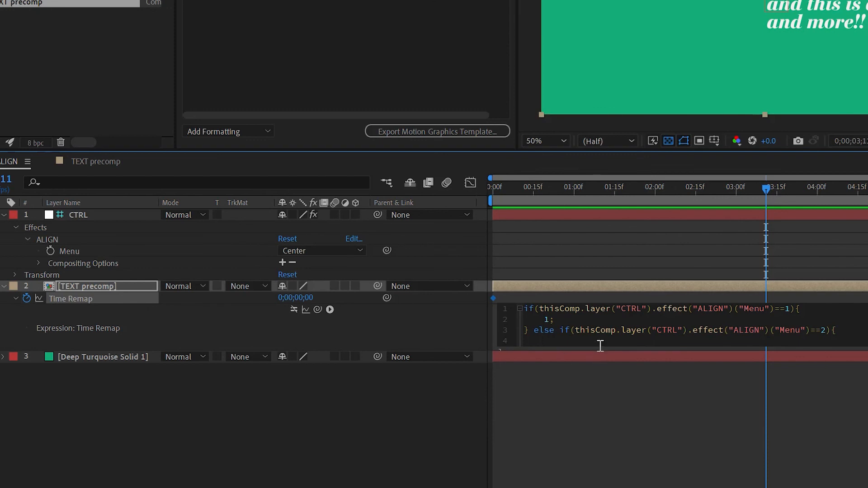
pyautogui.moveTo(599, 349); pyautogui.dragTo(605, 387)
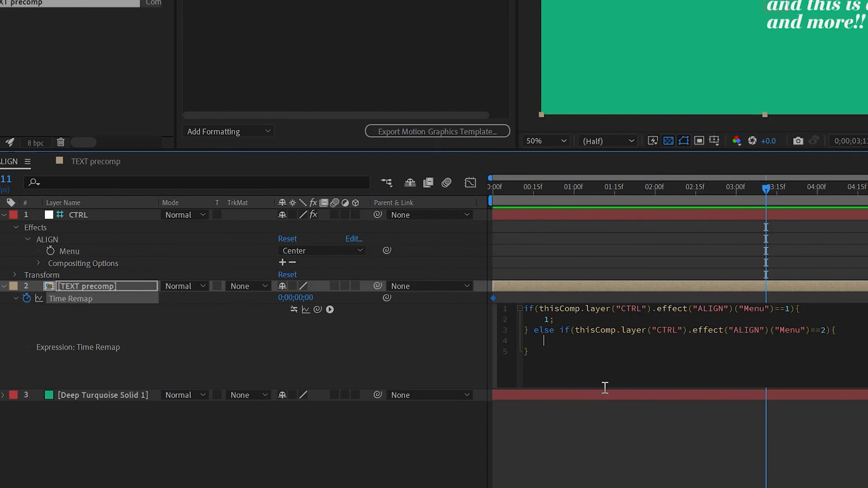
pyautogui.write('2.5;')
# - Complete the Time Remap expression with an else branch returning 3.5 and apply it
pyautogui.press('Down')
pyautogui.write('else')
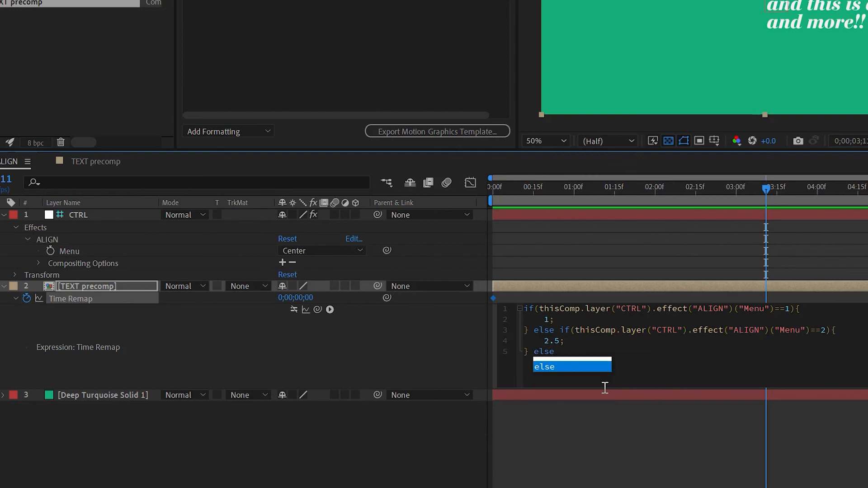
pyautogui.write('(')
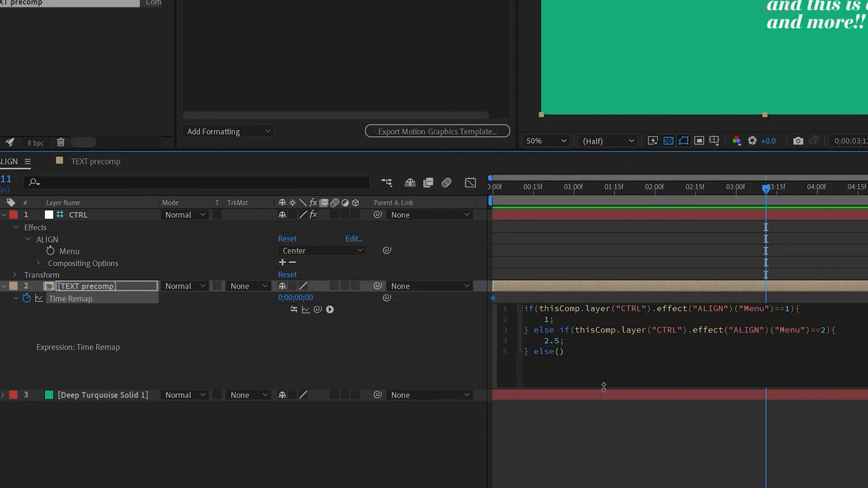
pyautogui.press('Right')
pyautogui.press('BackSpace')
pyautogui.press('BackSpace')
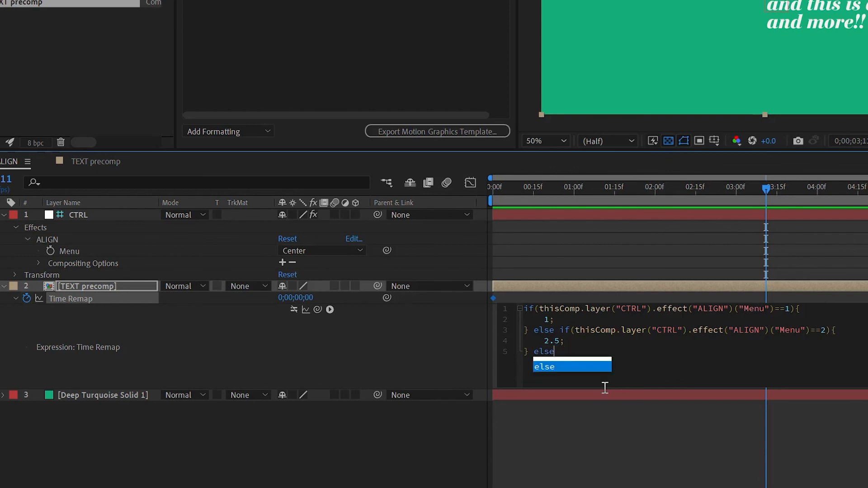
pyautogui.write('{')
pyautogui.press('Return')
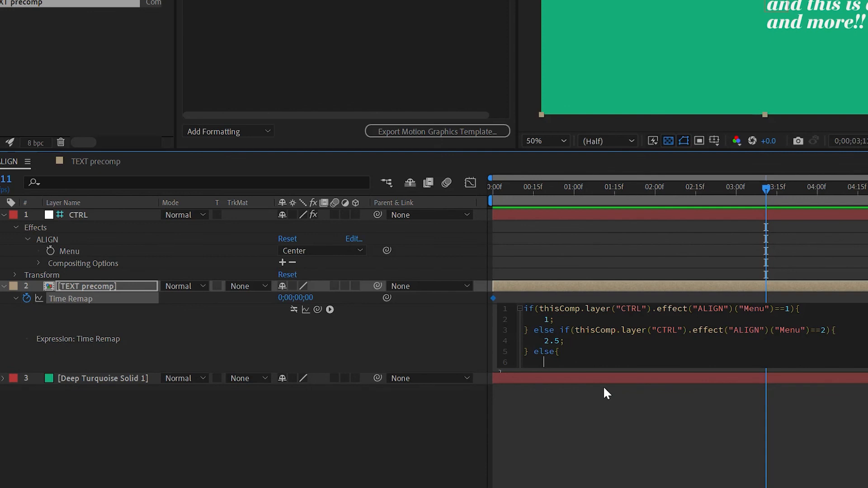
pyautogui.write('3.5;')
pyautogui.moveTo(610, 369); pyautogui.dragTo(610, 421)
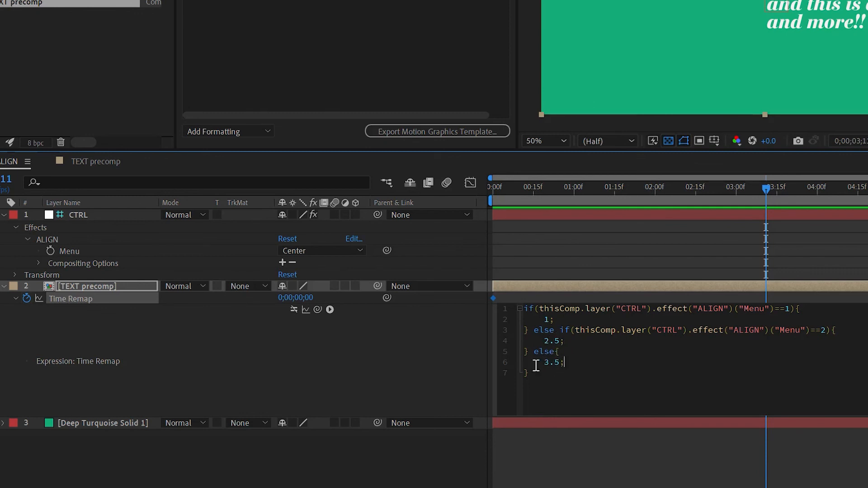
pyautogui.click(413, 374)
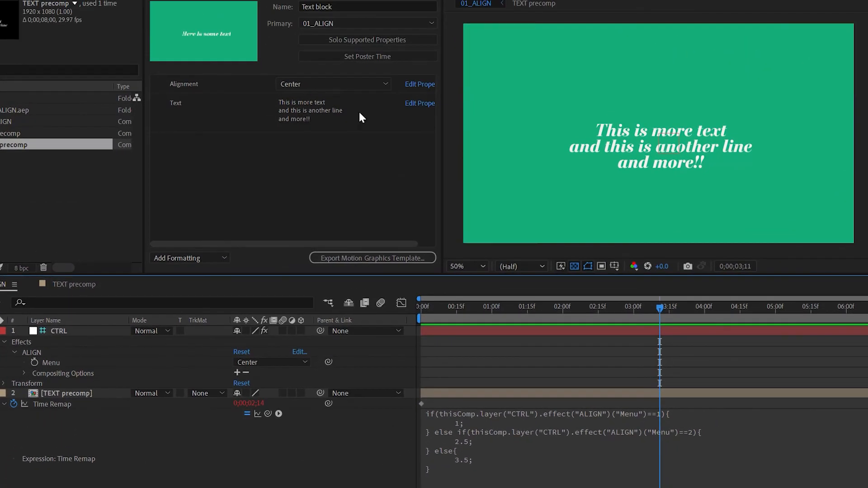
# - Test the template's Alignment property by setting it to Left, and reopen its list of options
pyautogui.click(353, 86)
pyautogui.click(351, 98)
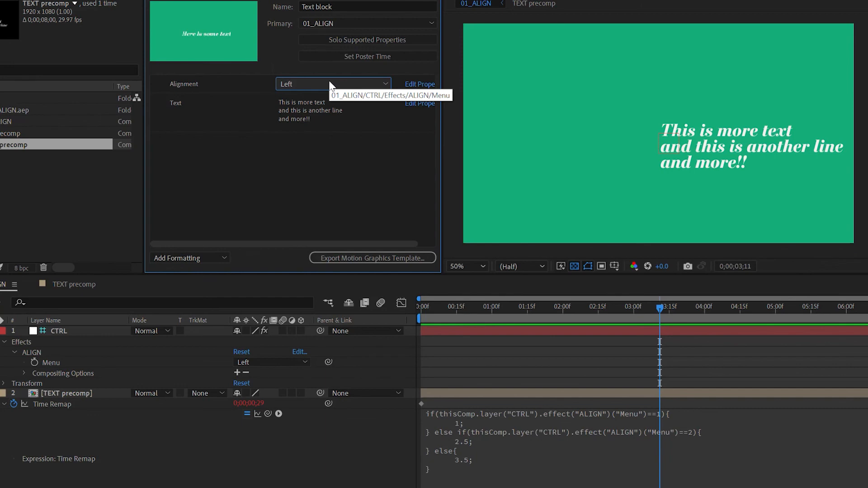
pyautogui.click(331, 86)
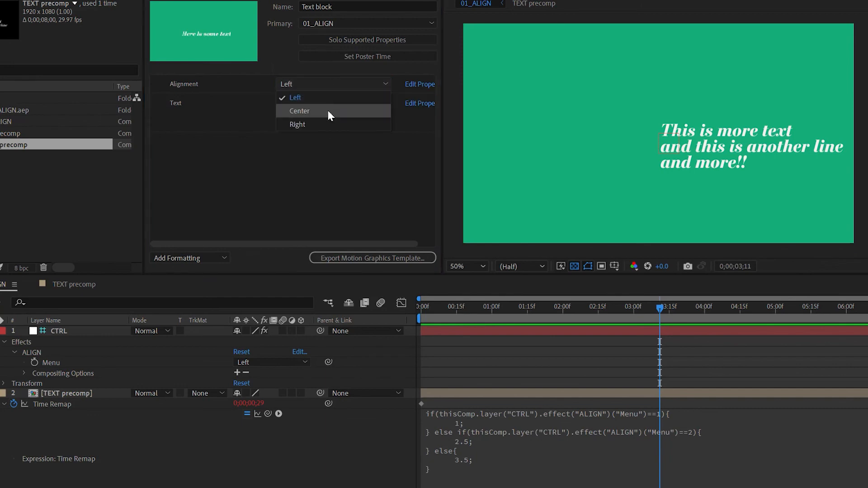